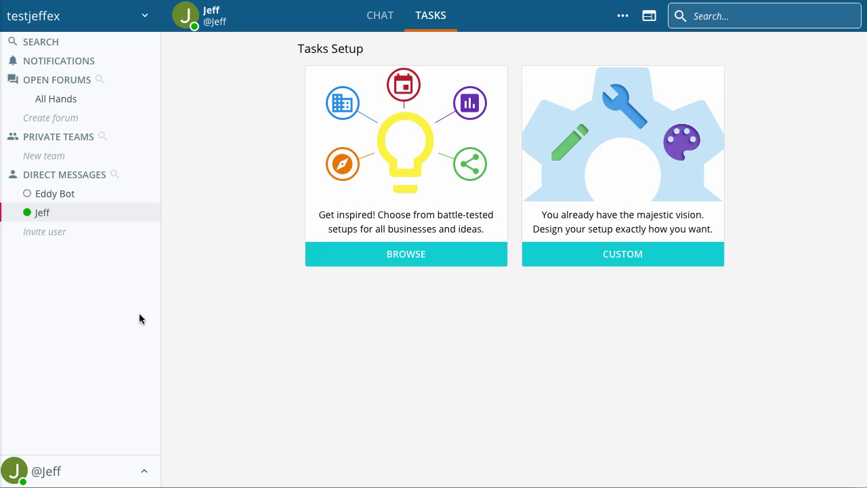
Look through the ready-made task setup templates and return to the tasks setup choices
{"action": "left_click", "coordinate": [428, 162]}
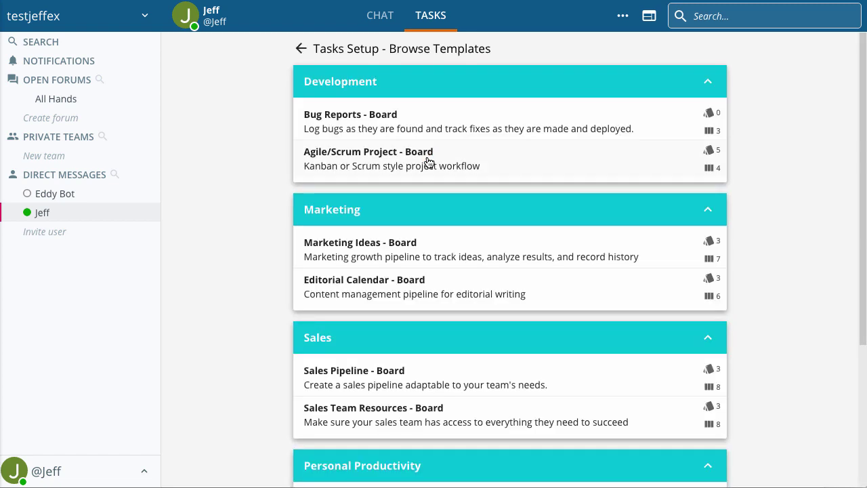
{"action": "scroll", "coordinate": [428, 162], "scroll_direction": "down", "scroll_amount": 5}
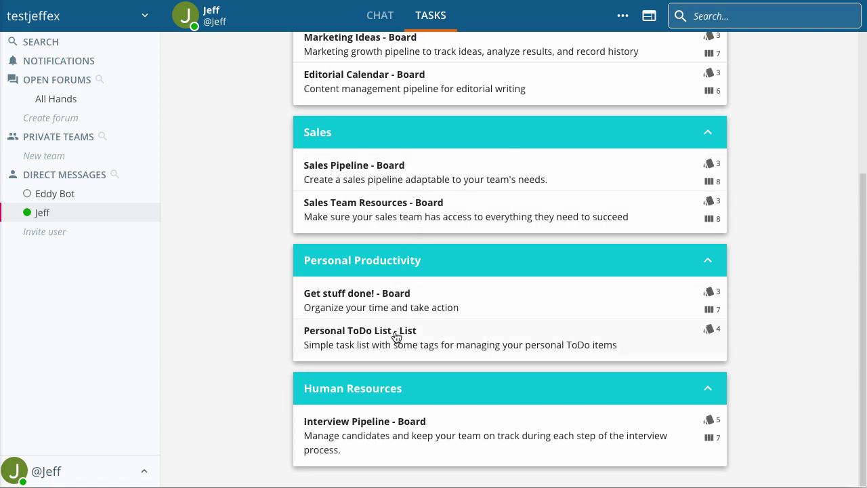
{"action": "scroll", "coordinate": [396, 337], "scroll_direction": "up", "scroll_amount": 5}
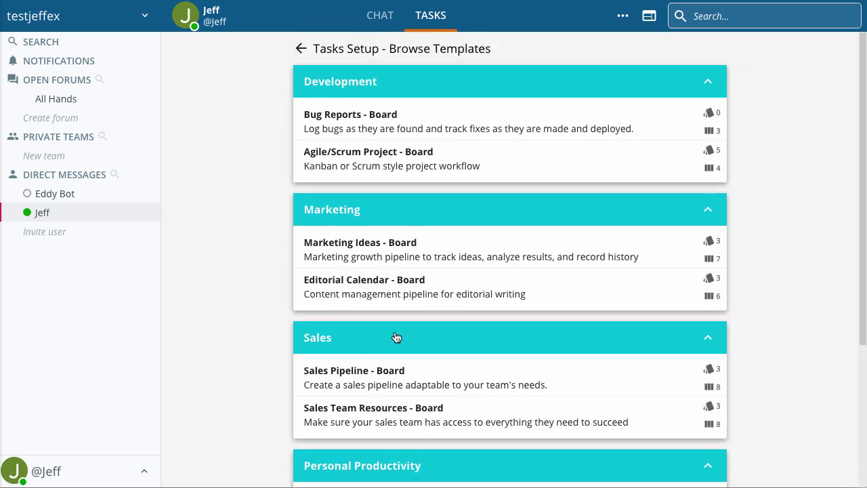
{"action": "left_click", "coordinate": [329, 56]}
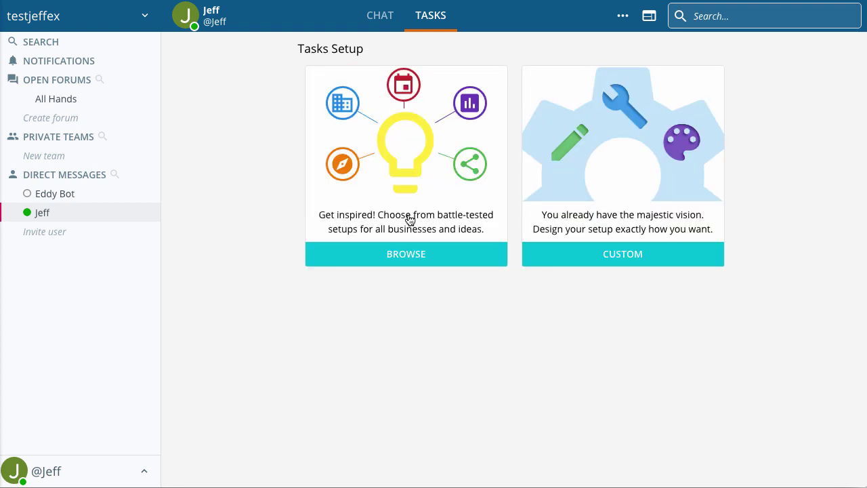
Review the custom tasks setup options and set up the tasks area as a task list
{"action": "left_click", "coordinate": [623, 174]}
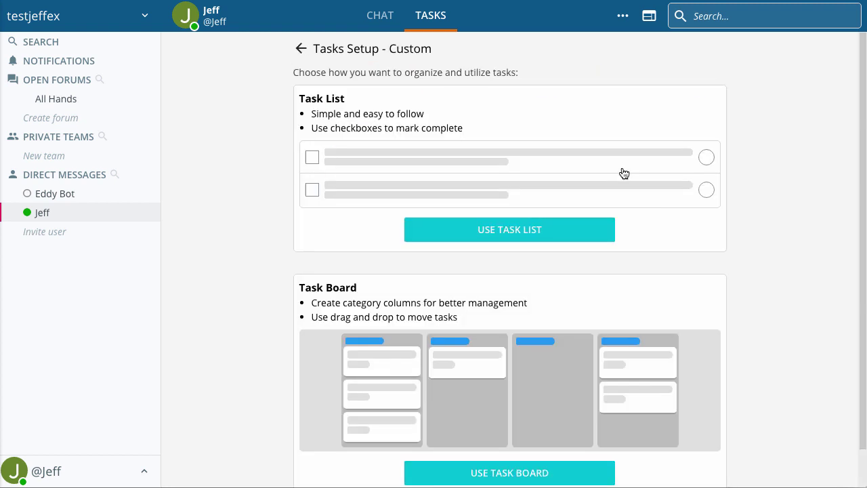
{"action": "scroll", "coordinate": [500, 157], "scroll_direction": "down", "scroll_amount": 1}
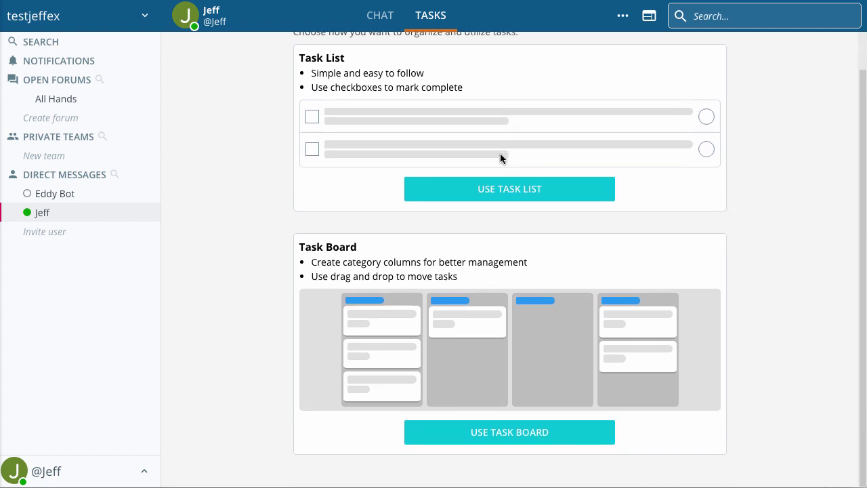
{"action": "scroll", "coordinate": [500, 153], "scroll_direction": "up", "scroll_amount": 1}
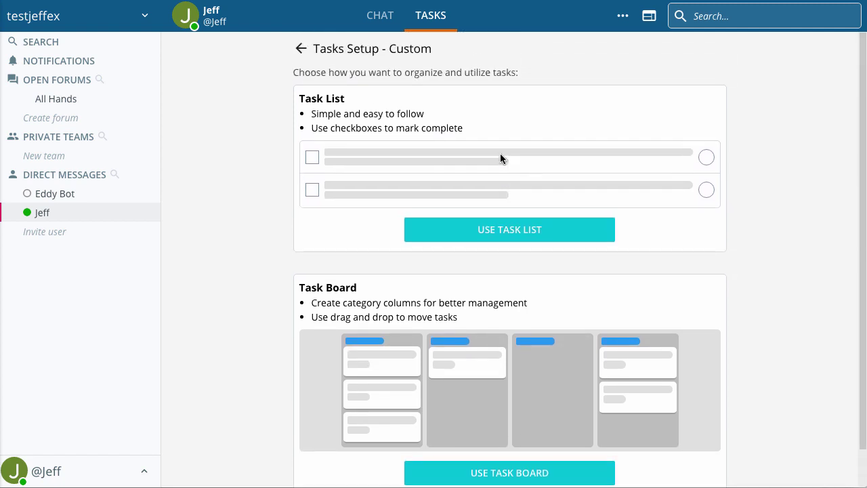
{"action": "left_click", "coordinate": [472, 231]}
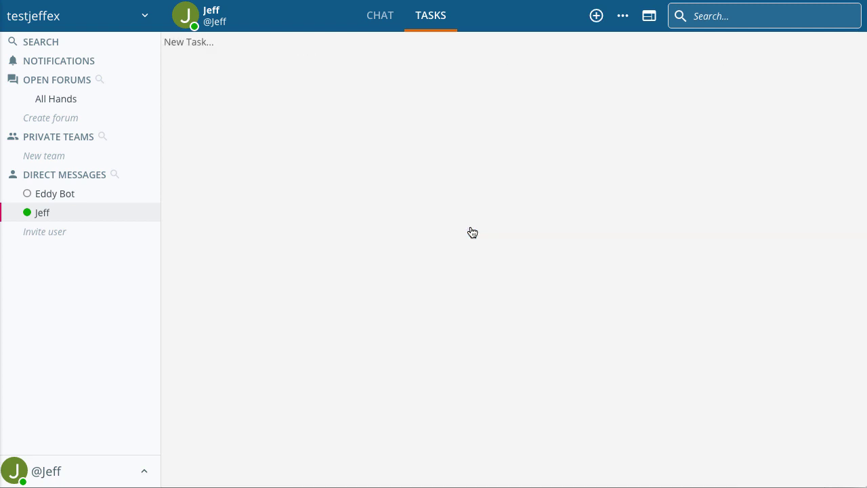
Add three tasks to the list: "Create task overview video", "Release latest mobile build to app store" and "Order pizza before leaving office"
{"action": "left_click", "coordinate": [187, 43]}
{"action": "type", "text": "Create task overview video"}
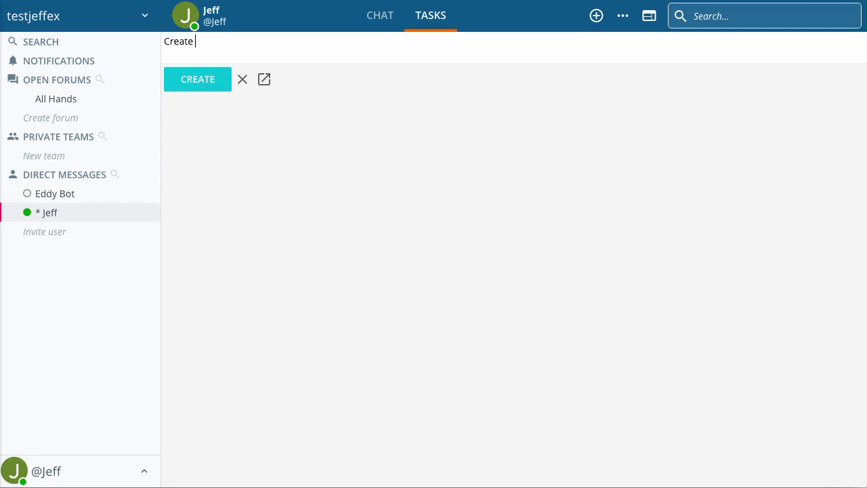
{"action": "key", "text": "Return"}
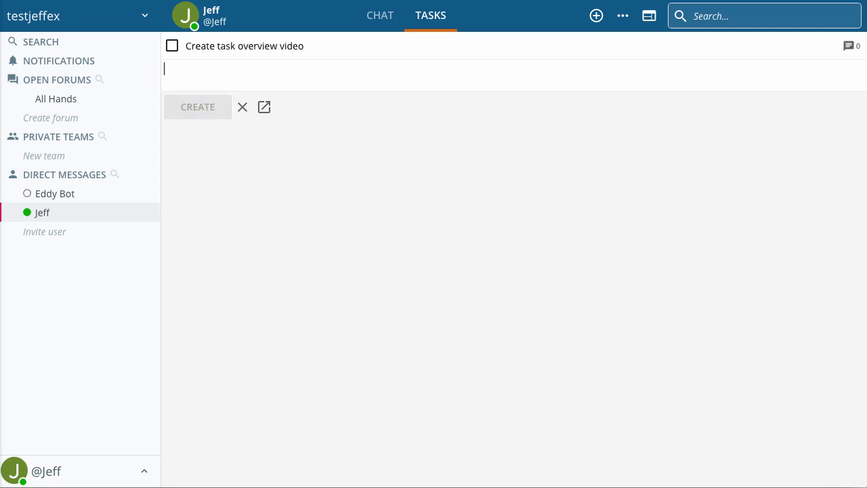
{"action": "type", "text": "Release latest mobile build to app store"}
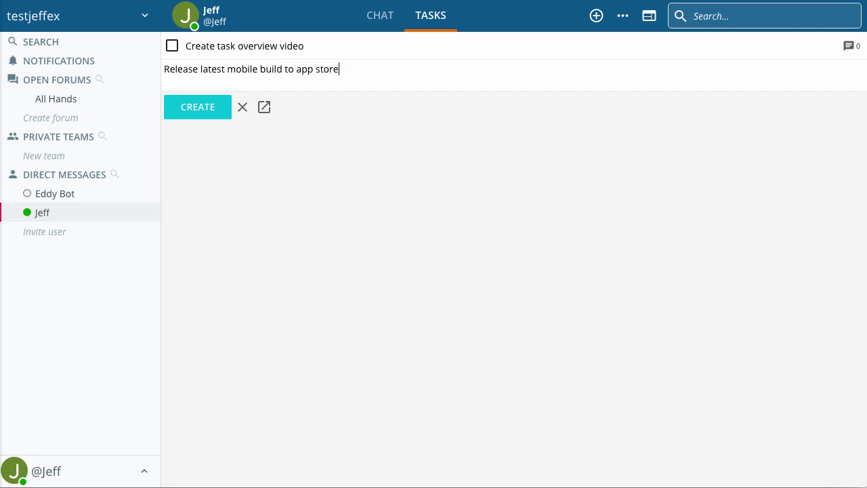
{"action": "key", "text": "Return"}
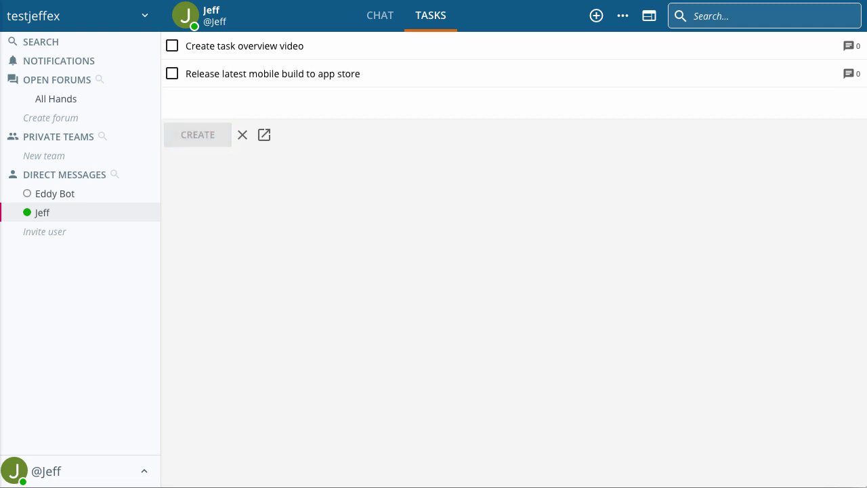
{"action": "type", "text": "Order pizza before leaving office"}
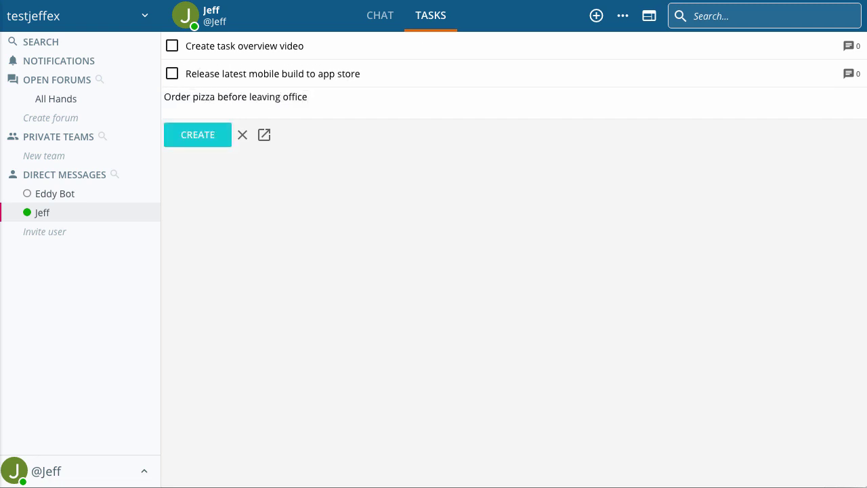
{"action": "key", "text": "Return"}
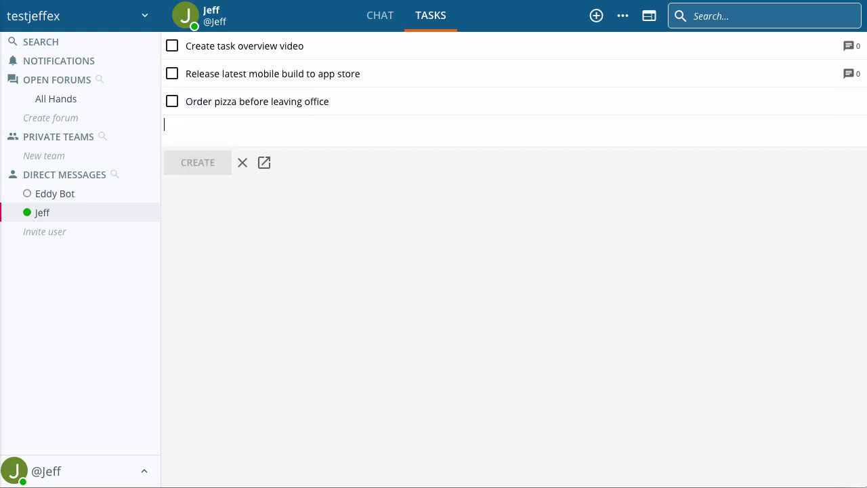
Start a detailed task "Fill out forms for benefits 2017" with the description "Review 2017 medical benefit plans and fill out form on employee portal."
{"action": "type", "text": "Fill ou"}
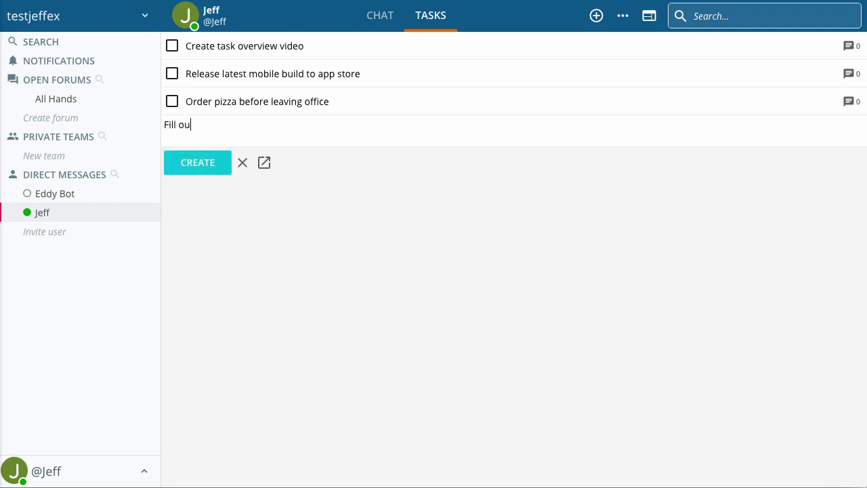
{"action": "type", "text": "t forms for benefits 2017"}
{"action": "left_click", "coordinate": [265, 164]}
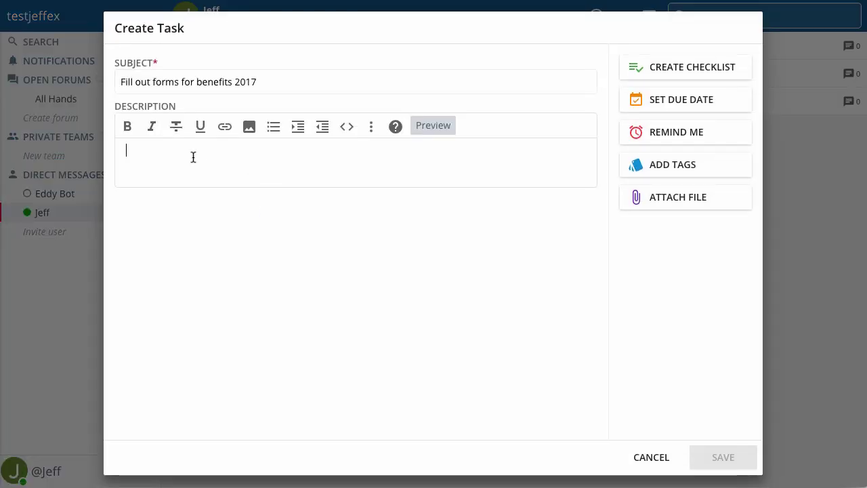
{"action": "type", "text": "Review "}
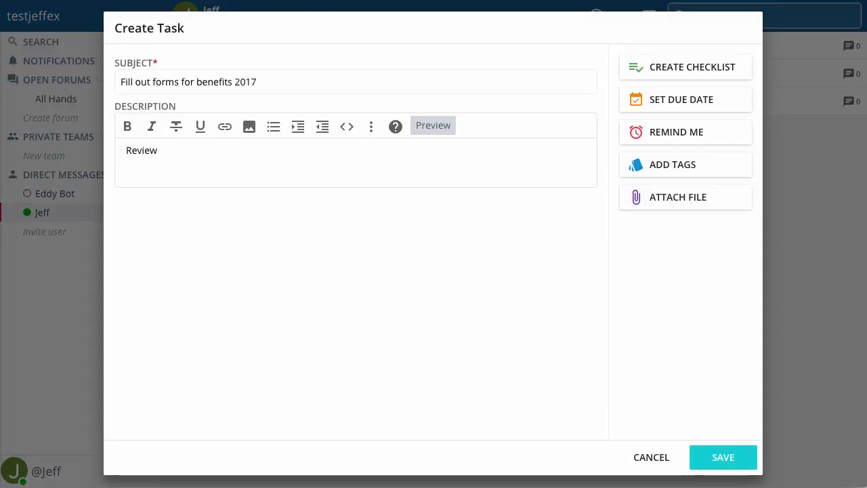
{"action": "type", "text": "2017 medical benefit plans and "}
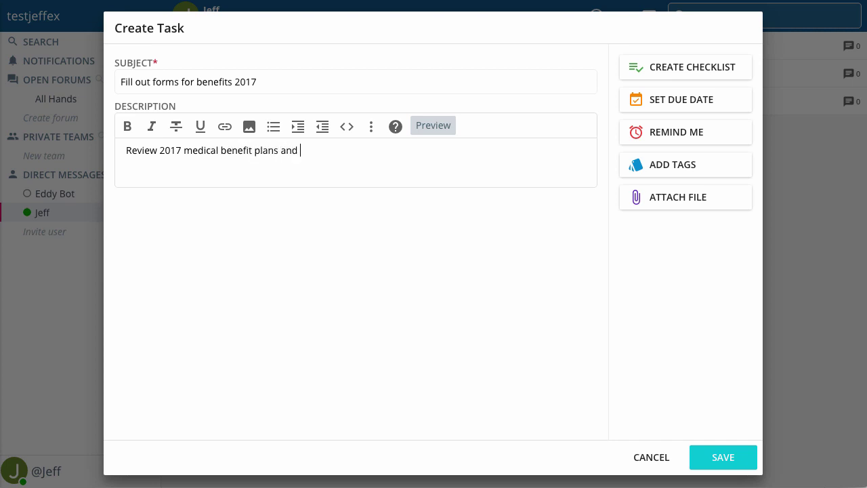
{"action": "type", "text": "fill out form on employee portal."}
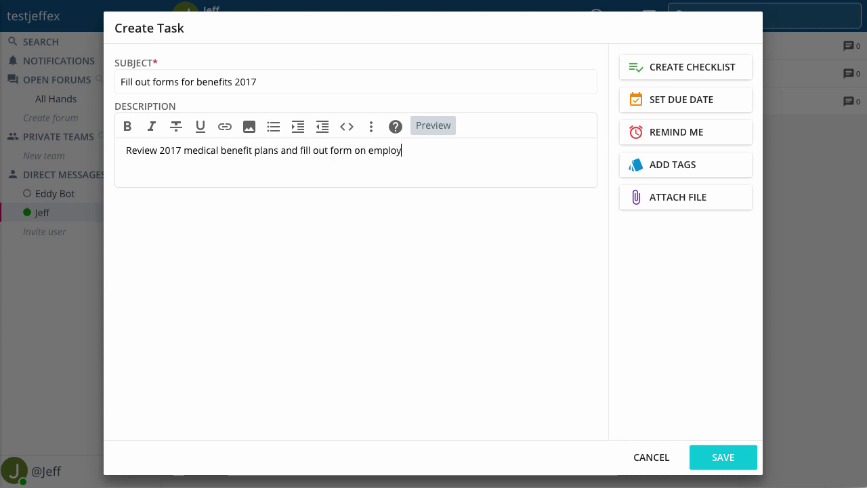
Add the checklist items "Get print-out of available plans", "Call dentist about the two dental providers" and "Verify VSP with eye doctor", and save the task
{"action": "left_click", "coordinate": [681, 66]}
{"action": "type", "text": "Get print-out of available plans"}
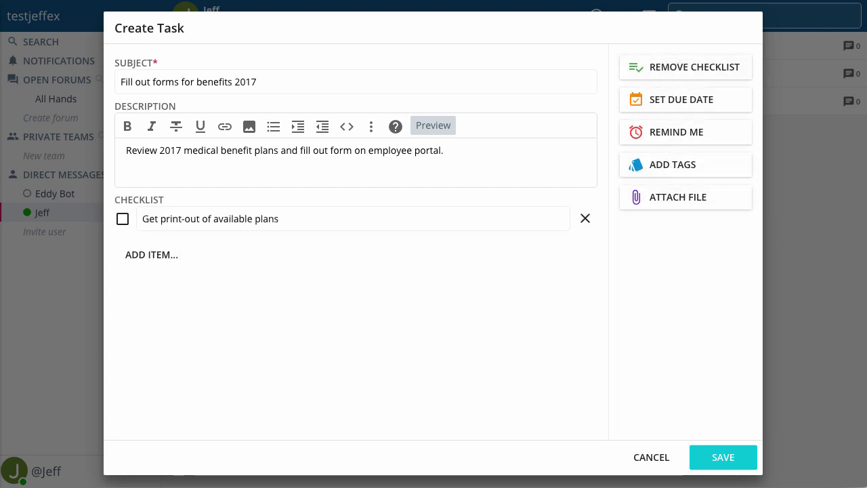
{"action": "key", "text": "Return"}
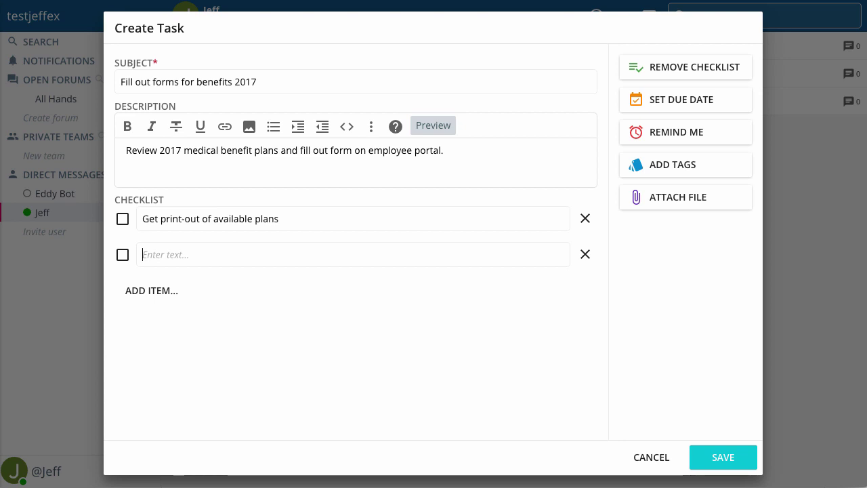
{"action": "type", "text": "Call dentist about the two dental providers"}
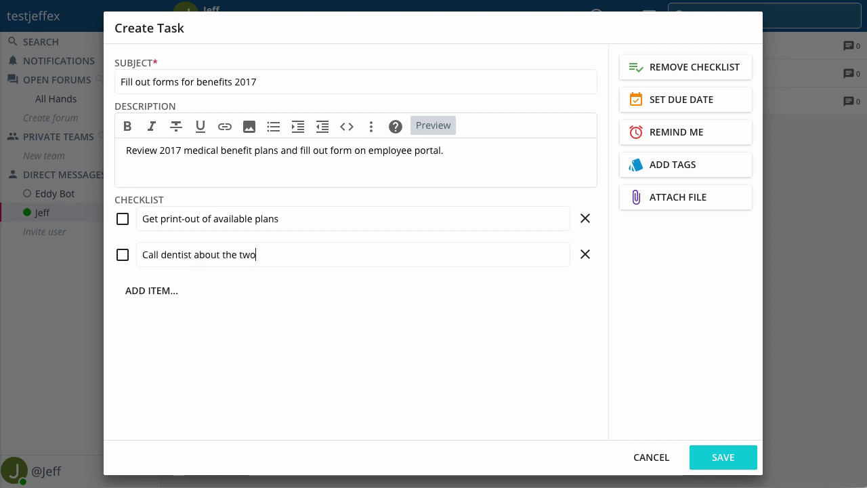
{"action": "key", "text": "Return"}
{"action": "type", "text": "Verify VSP with eye doctor"}
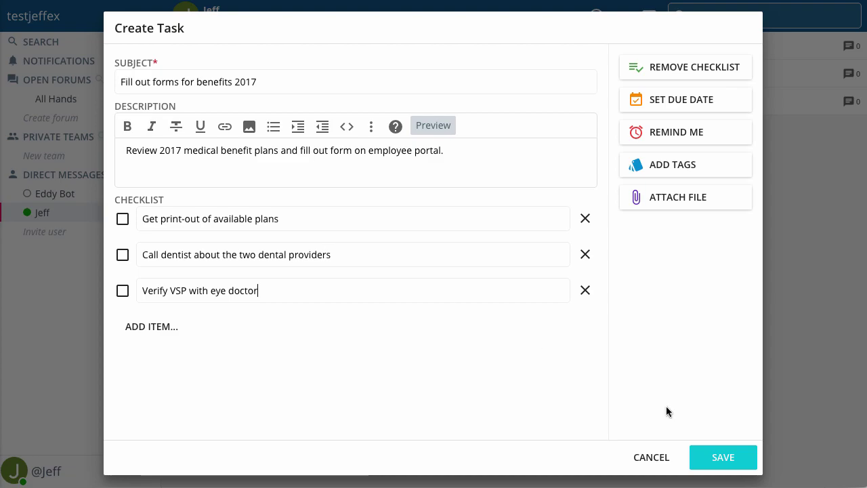
{"action": "left_click", "coordinate": [705, 457]}
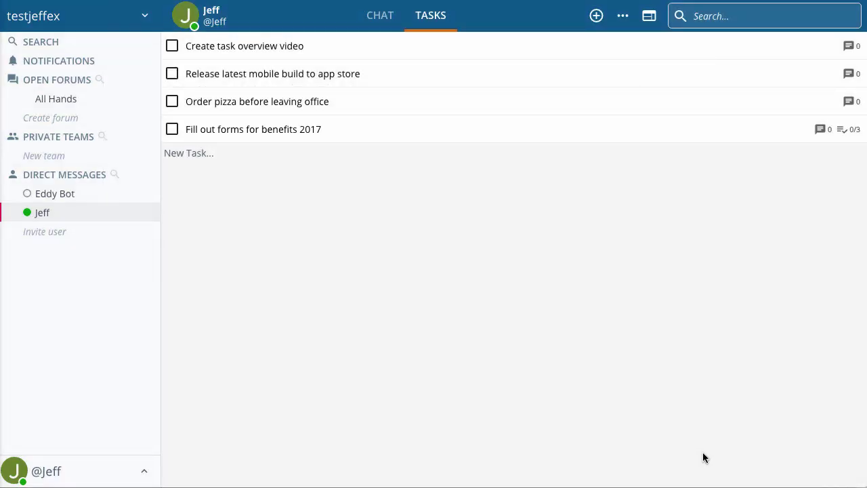
Attach Benefit Plans 2017.pdf to the "Fill out forms for benefits 2017" task and check off its "Get print-out of available plans" item
{"action": "left_click", "coordinate": [442, 139]}
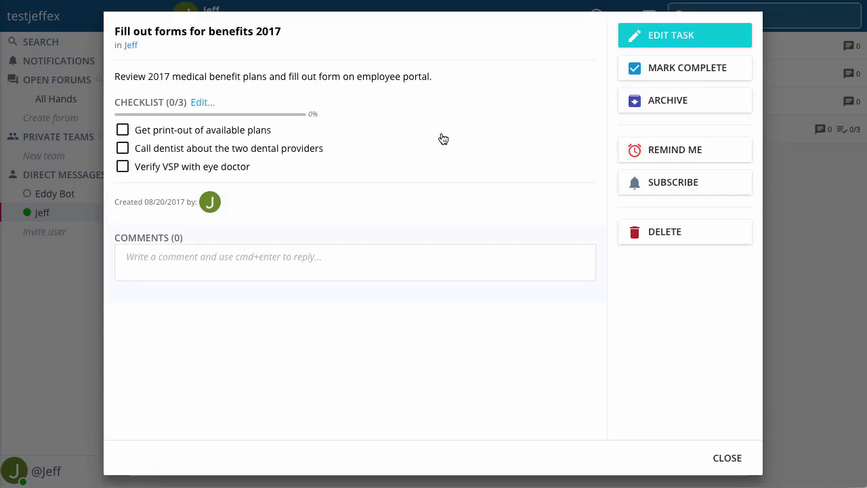
{"action": "left_click", "coordinate": [670, 37]}
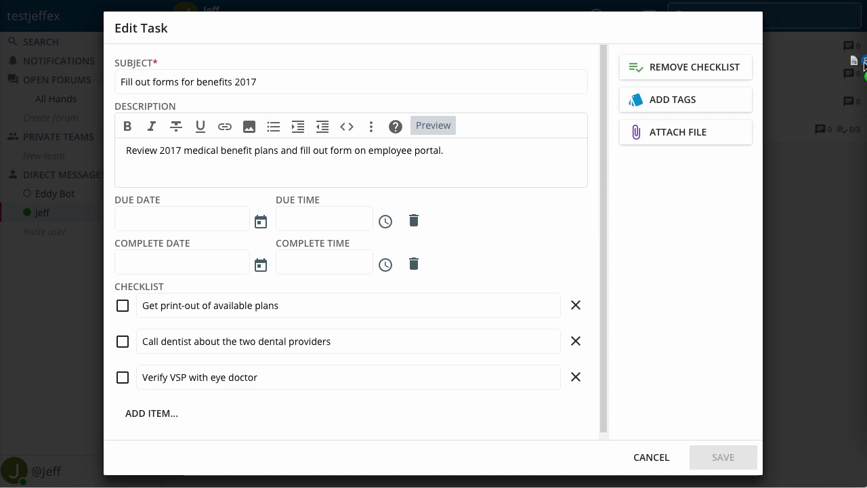
{"action": "left_click_drag", "start_coordinate": [855, 61], "coordinate": [449, 251]}
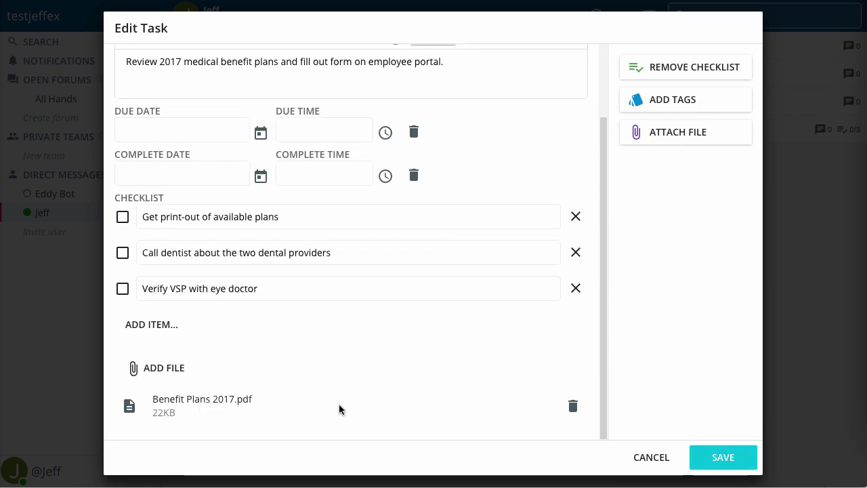
{"action": "left_click", "coordinate": [711, 459]}
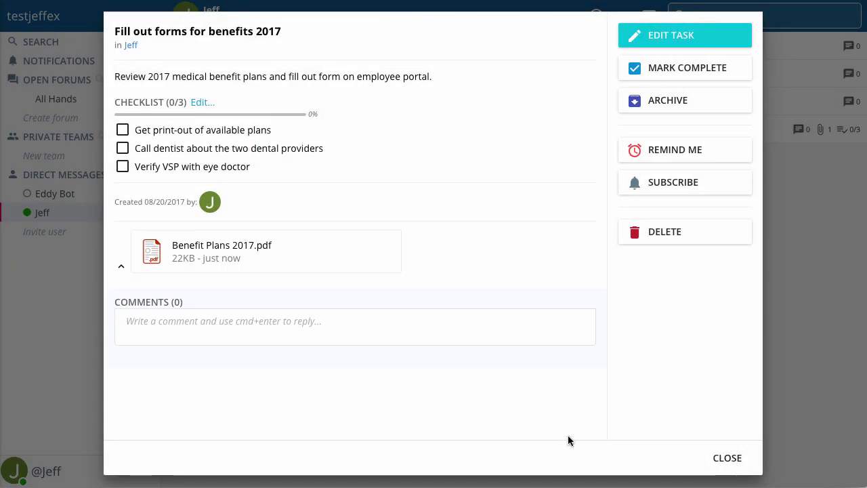
{"action": "left_click", "coordinate": [123, 130]}
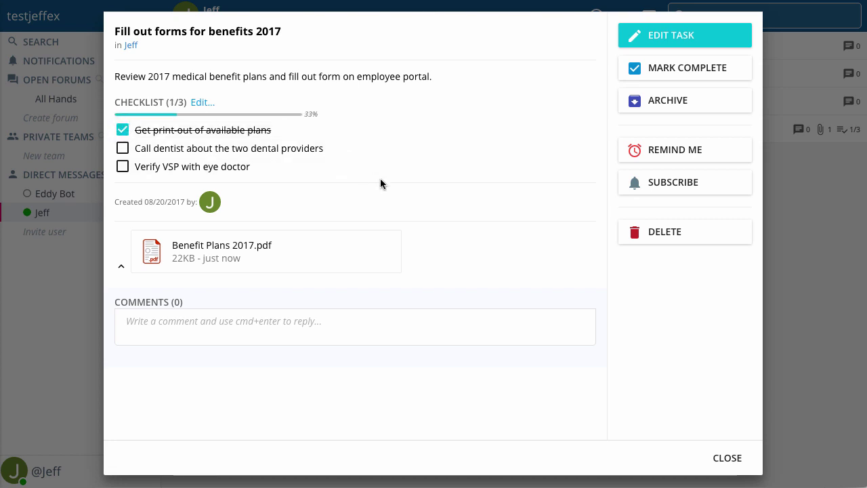
{"action": "left_click", "coordinate": [727, 458]}
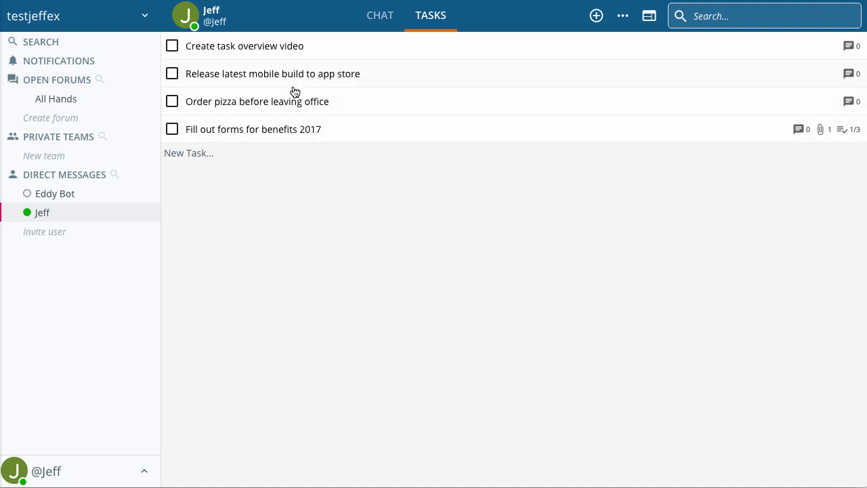
Move "Release latest mobile build to app store" to the first place in the list and the benefits forms task above the pizza task
{"action": "left_click_drag", "start_coordinate": [277, 77], "coordinate": [285, 45]}
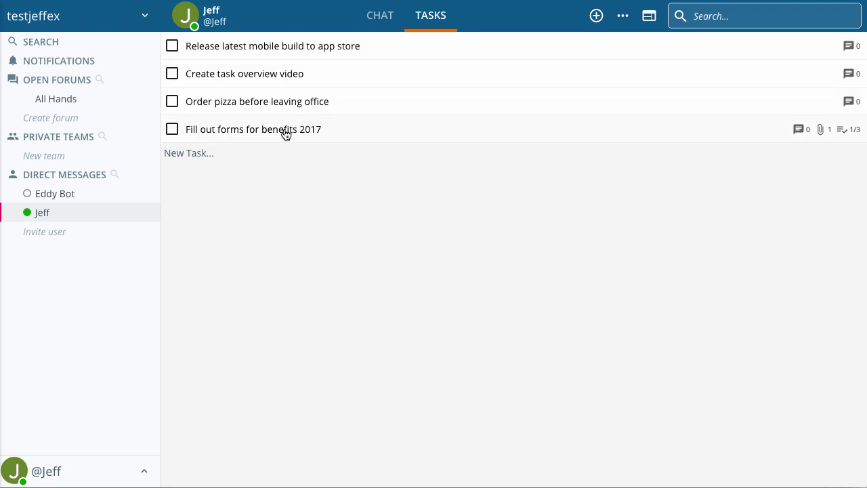
{"action": "left_click_drag", "start_coordinate": [287, 134], "coordinate": [304, 107]}
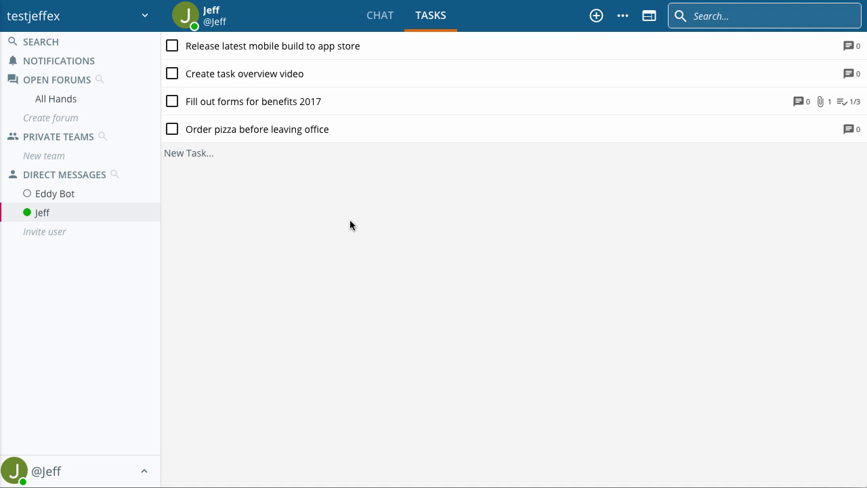
Edit the "Order pizza before leaving office" task and add the tags "home" and "simple"
{"action": "left_click", "coordinate": [385, 131]}
{"action": "left_click", "coordinate": [650, 36]}
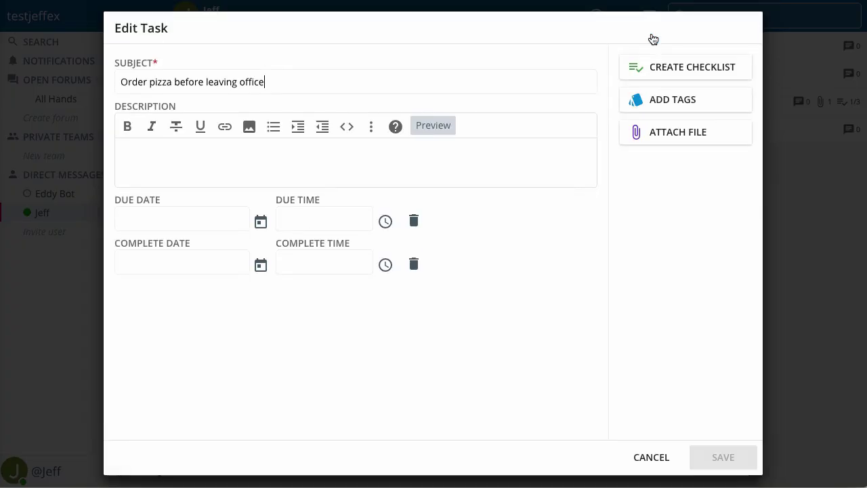
{"action": "left_click", "coordinate": [650, 100]}
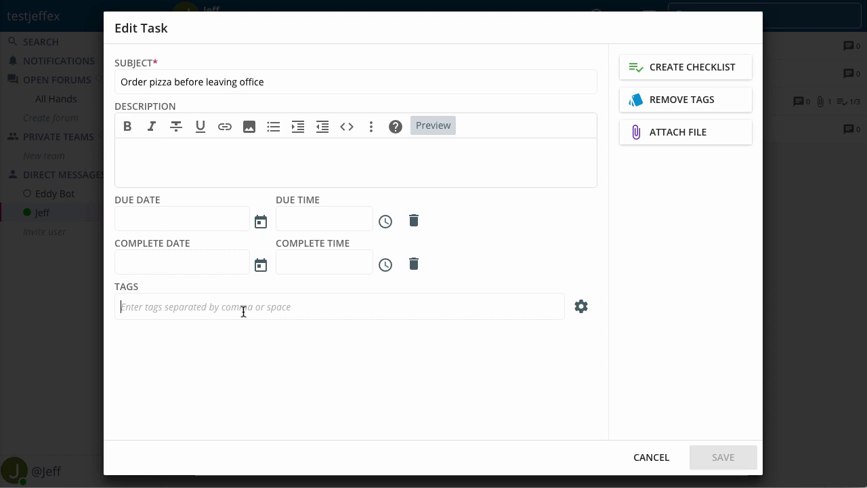
{"action": "type", "text": "home"}
{"action": "key", "text": "Return"}
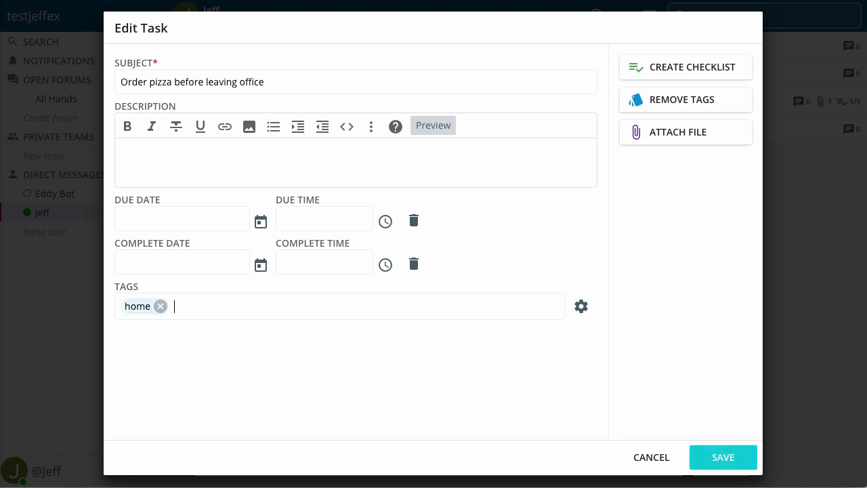
{"action": "type", "text": "simple"}
{"action": "key", "text": "Return"}
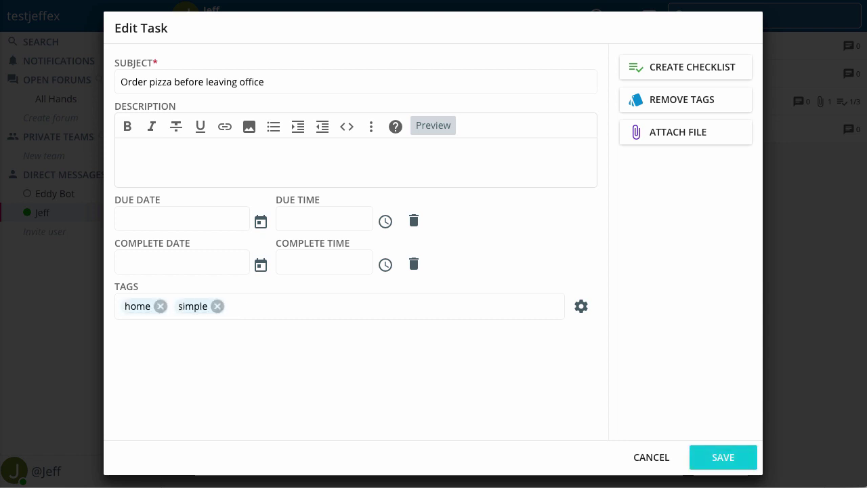
Set the pizza task's due date to 08/21/2017 at 6:00pm, save it and close its details
{"action": "left_click", "coordinate": [261, 223]}
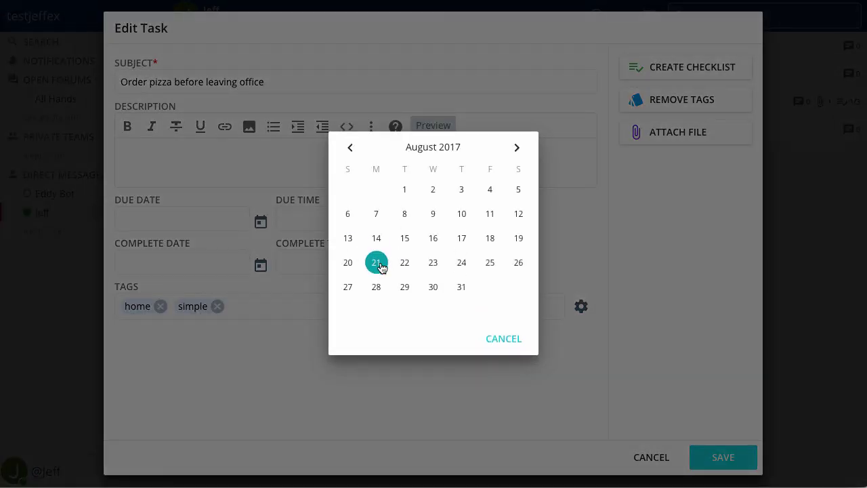
{"action": "left_click", "coordinate": [380, 265]}
{"action": "double_click", "coordinate": [287, 218]}
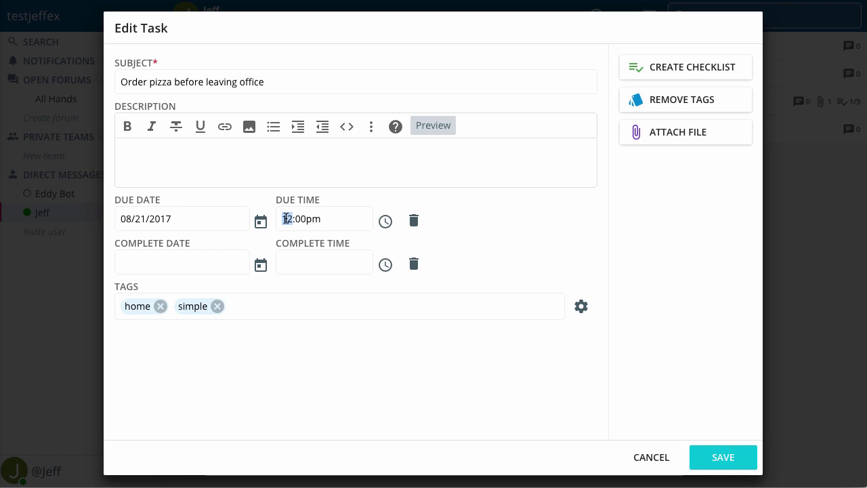
{"action": "type", "text": "6"}
{"action": "left_click", "coordinate": [721, 457]}
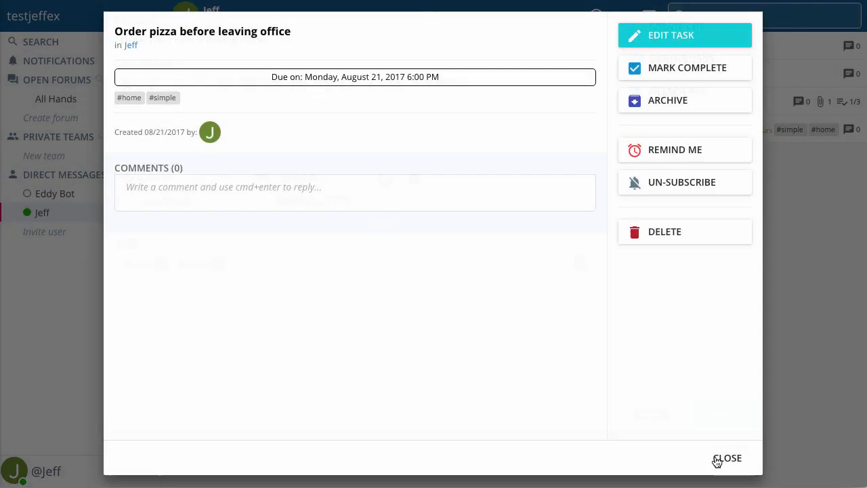
{"action": "left_click", "coordinate": [723, 458]}
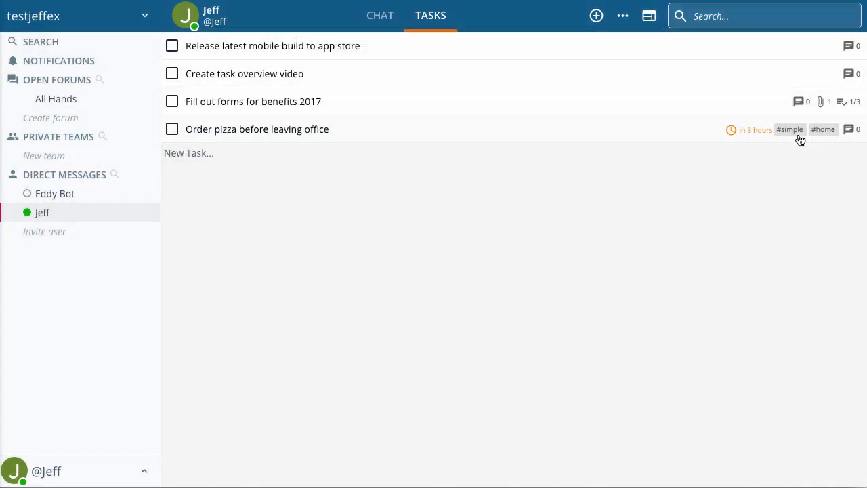
Define a personal task tag "simple" with a dark green main color, white text and a dark green border
{"action": "left_click", "coordinate": [622, 21]}
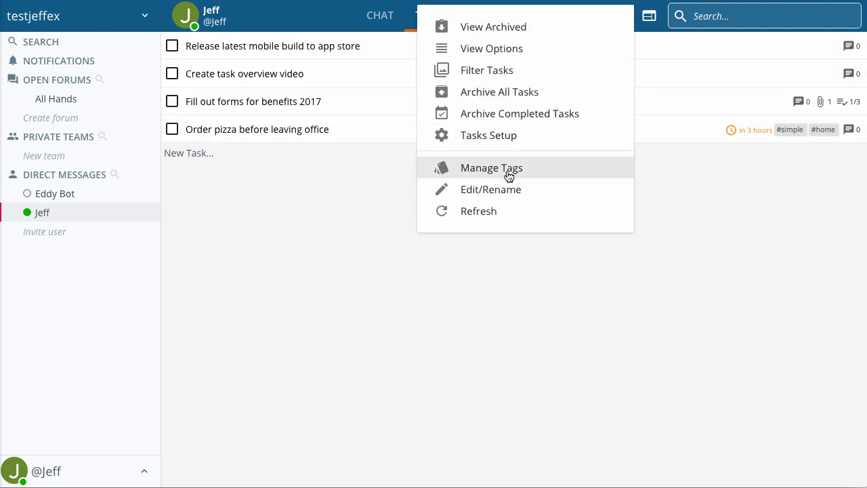
{"action": "left_click", "coordinate": [509, 176]}
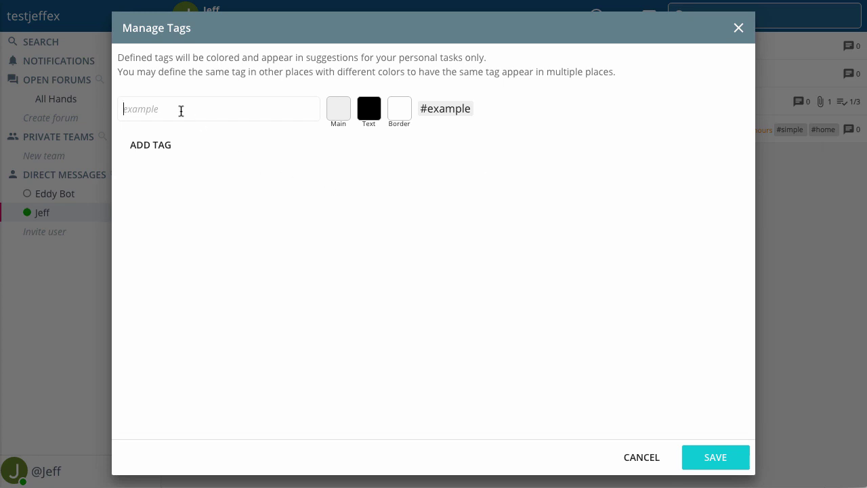
{"action": "type", "text": "simple"}
{"action": "left_click", "coordinate": [330, 110]}
{"action": "left_click", "coordinate": [310, 225]}
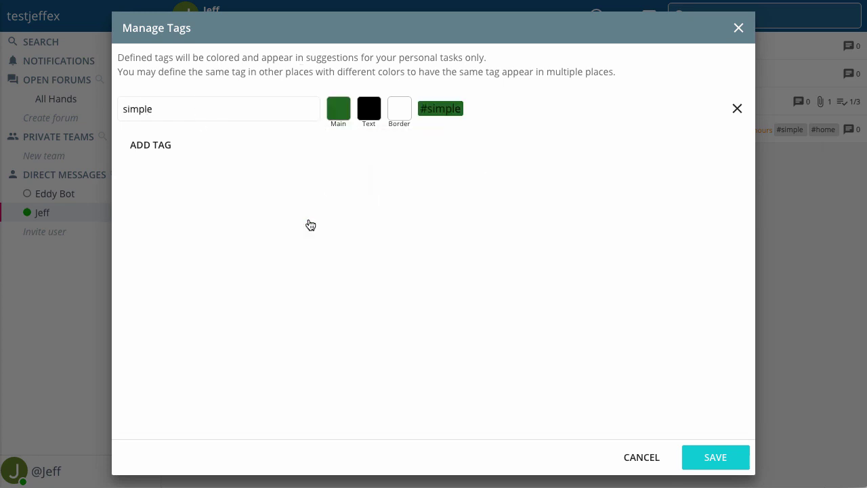
{"action": "left_click", "coordinate": [366, 112]}
{"action": "left_click", "coordinate": [290, 168]}
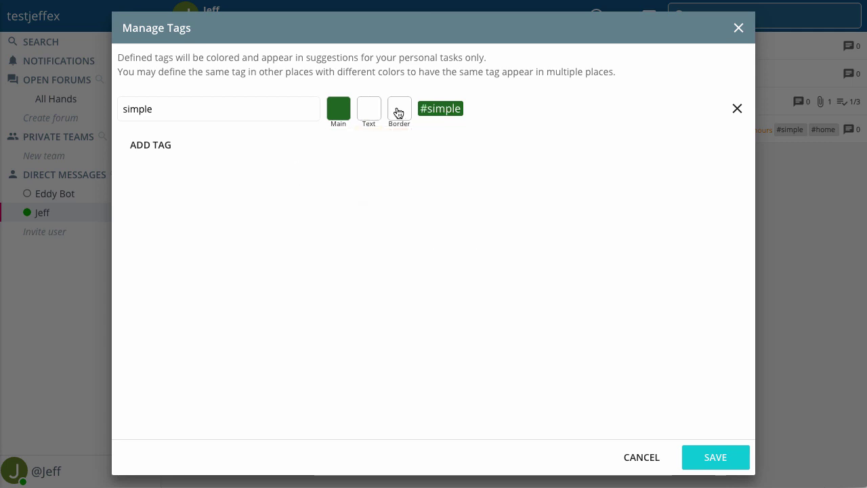
{"action": "left_click", "coordinate": [398, 113]}
{"action": "left_click", "coordinate": [373, 224]}
Define a second tag "home" with a medium blue main color, white text and matching blue border, and save the tags
{"action": "left_click", "coordinate": [141, 147]}
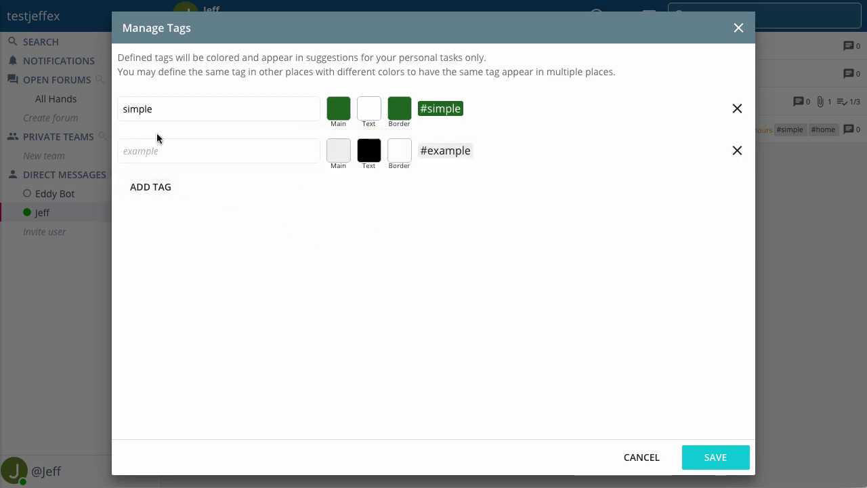
{"action": "type", "text": "home"}
{"action": "left_click", "coordinate": [337, 158]}
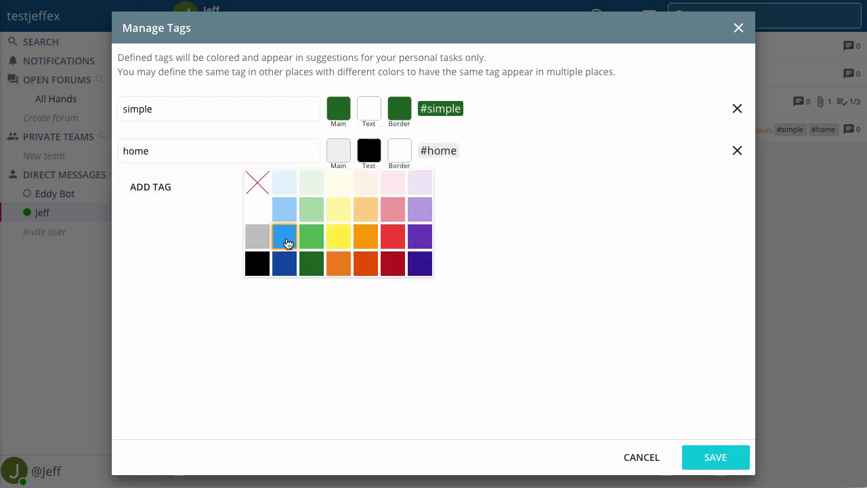
{"action": "left_click", "coordinate": [287, 243]}
{"action": "left_click", "coordinate": [369, 150]}
{"action": "left_click", "coordinate": [287, 209]}
{"action": "left_click", "coordinate": [400, 151]}
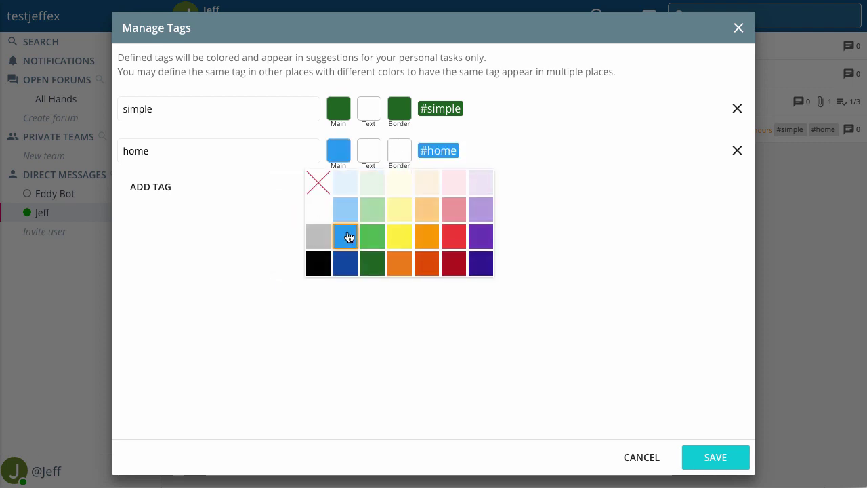
{"action": "left_click", "coordinate": [713, 457]}
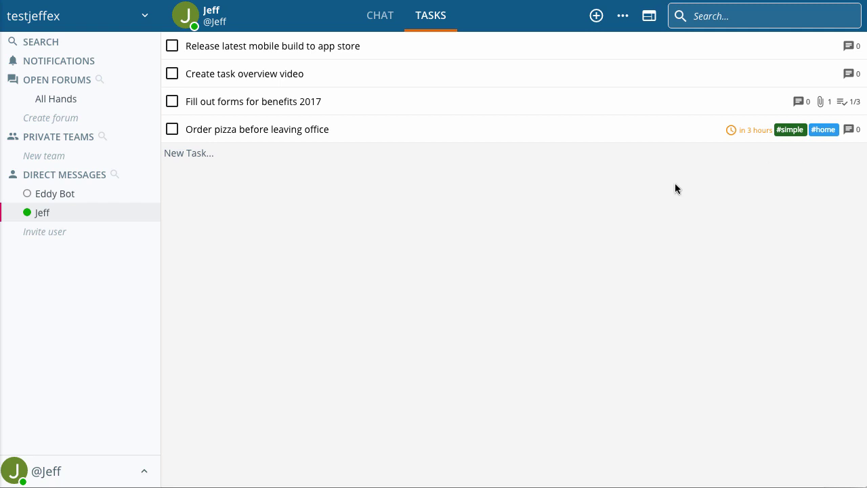
Edit the "Release latest mobile build to app store" task and add the suggested "simple" tag
{"action": "left_click", "coordinate": [386, 53]}
{"action": "left_click", "coordinate": [622, 36]}
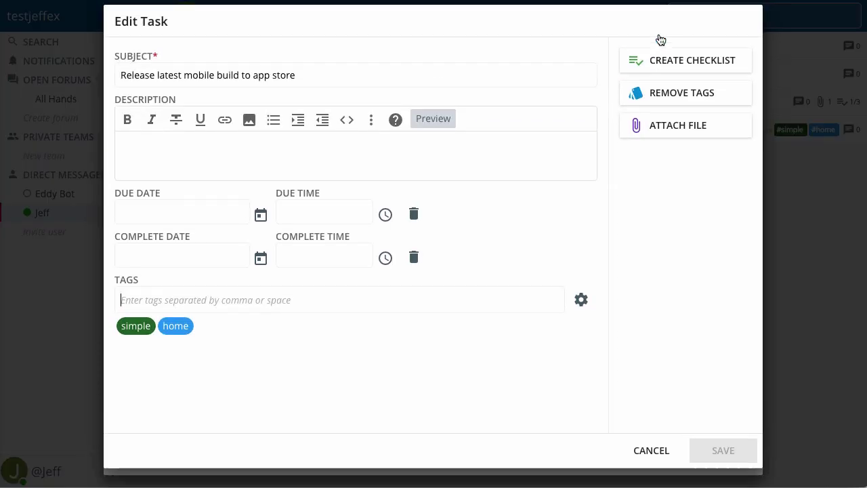
{"action": "left_click", "coordinate": [138, 334]}
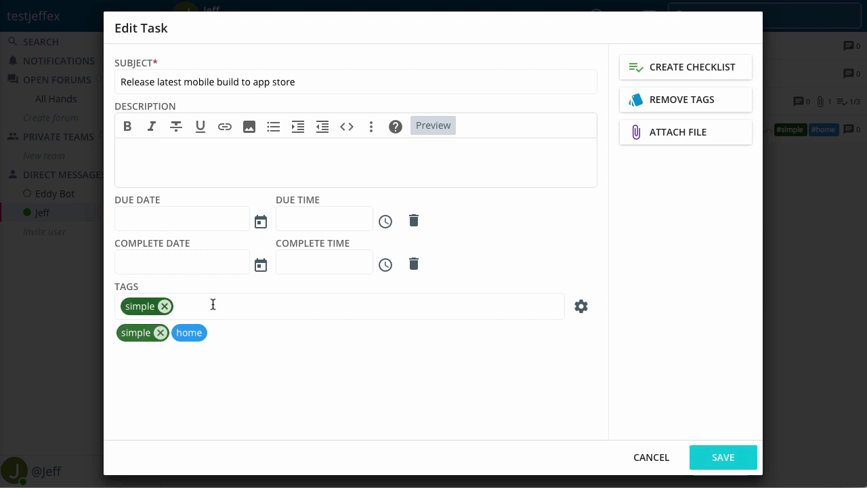
Define another tag "work" with a light orange main color, white text and matching orange border from the task editor, and save the tags
{"action": "left_click", "coordinate": [581, 309]}
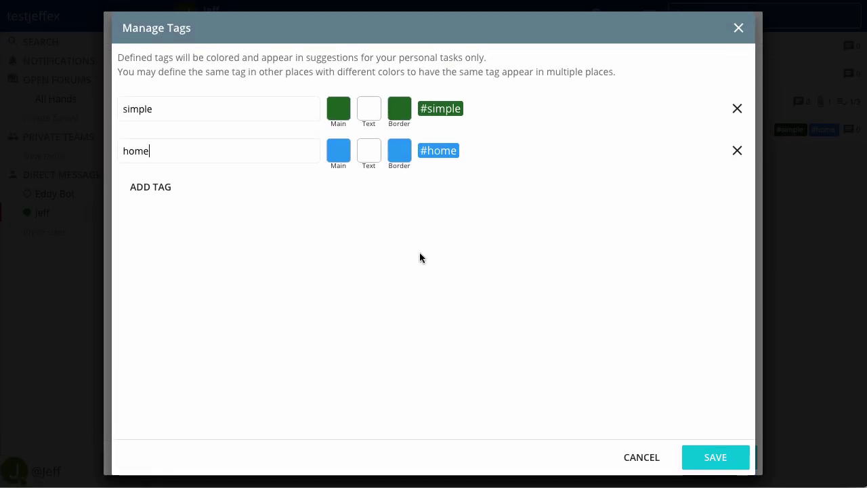
{"action": "left_click", "coordinate": [155, 196]}
{"action": "type", "text": "work"}
{"action": "left_click", "coordinate": [338, 192]}
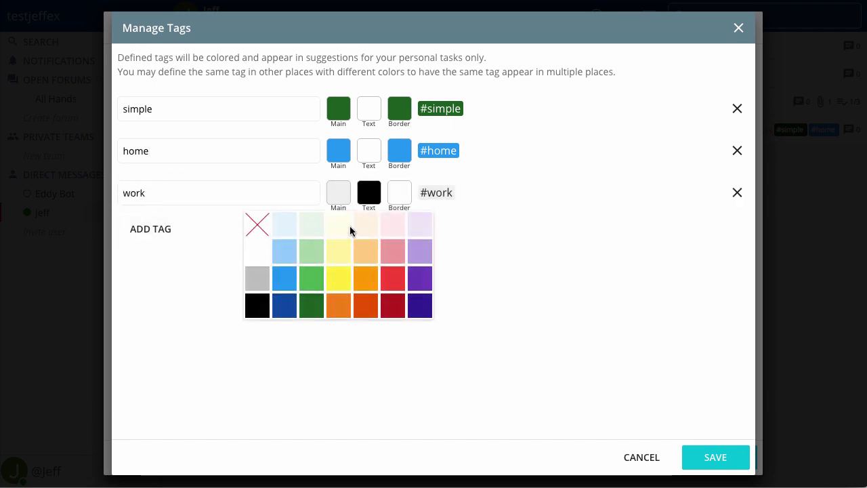
{"action": "left_click", "coordinate": [366, 278]}
{"action": "left_click", "coordinate": [370, 193]}
{"action": "left_click", "coordinate": [290, 250]}
{"action": "left_click", "coordinate": [400, 195]}
{"action": "left_click", "coordinate": [427, 278]}
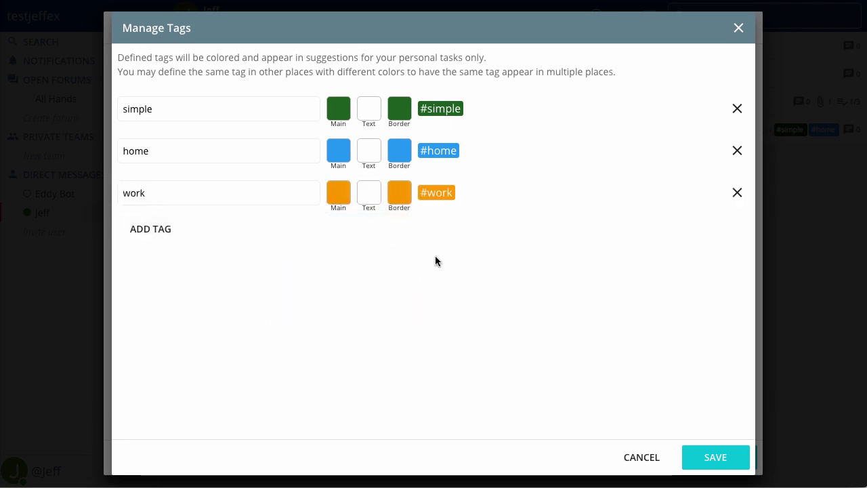
{"action": "left_click", "coordinate": [708, 461]}
Add the "work" tag to the mobile build release task, save it and close its details
{"action": "left_click", "coordinate": [225, 332]}
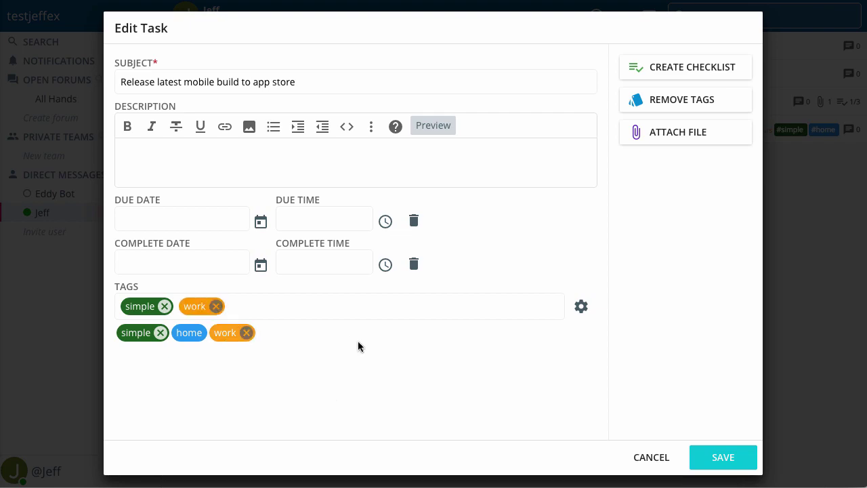
{"action": "left_click", "coordinate": [722, 457]}
{"action": "left_click", "coordinate": [720, 458]}
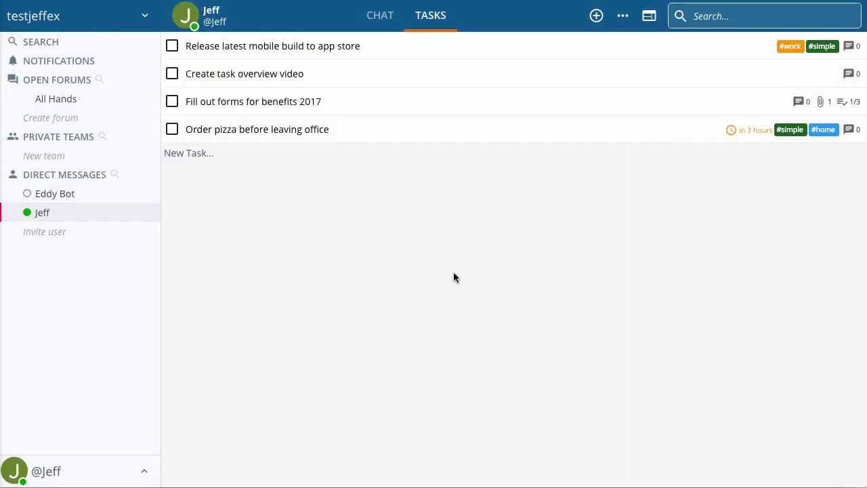
Filter the list to only show matching tasks tagged "simple" and due in the next day, and clear the filter
{"action": "left_click", "coordinate": [621, 15]}
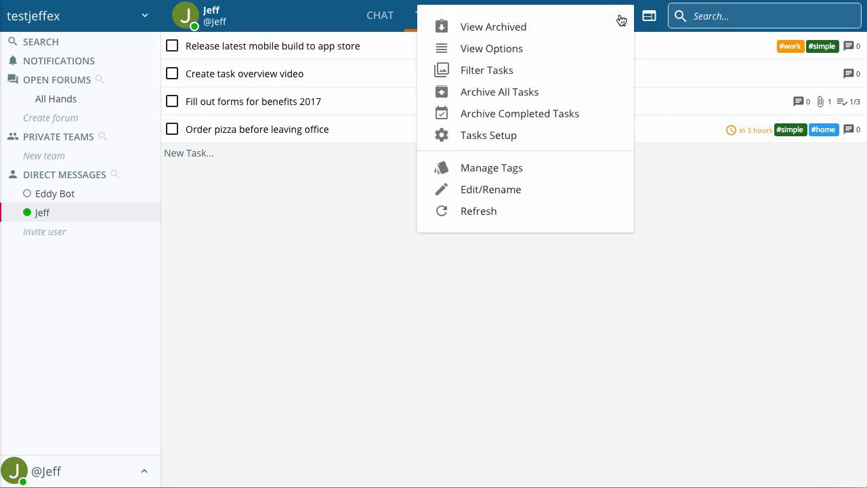
{"action": "left_click", "coordinate": [490, 75]}
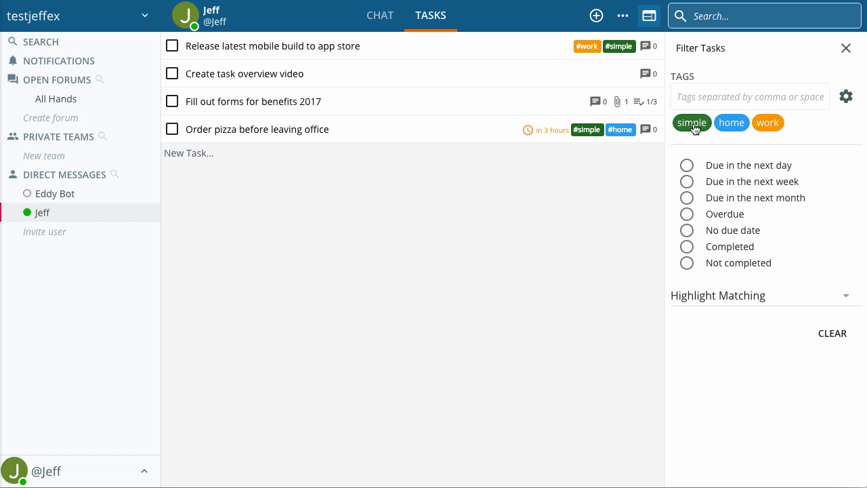
{"action": "left_click", "coordinate": [702, 297]}
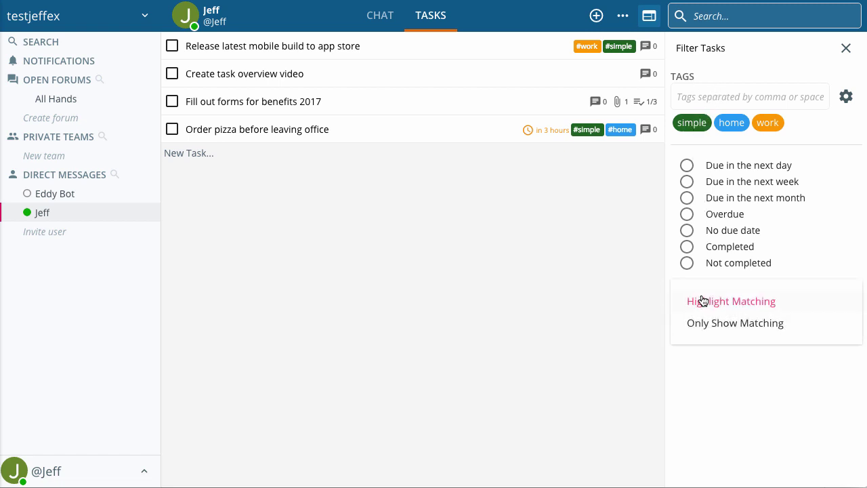
{"action": "left_click", "coordinate": [706, 328]}
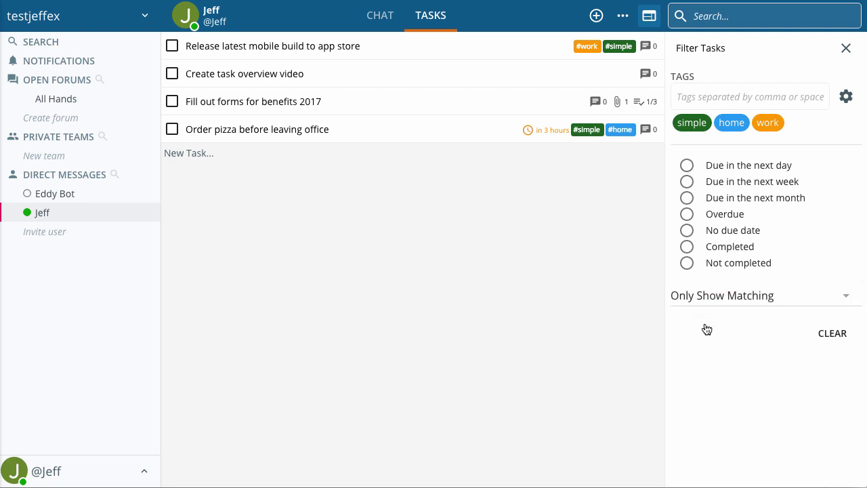
{"action": "left_click", "coordinate": [692, 123]}
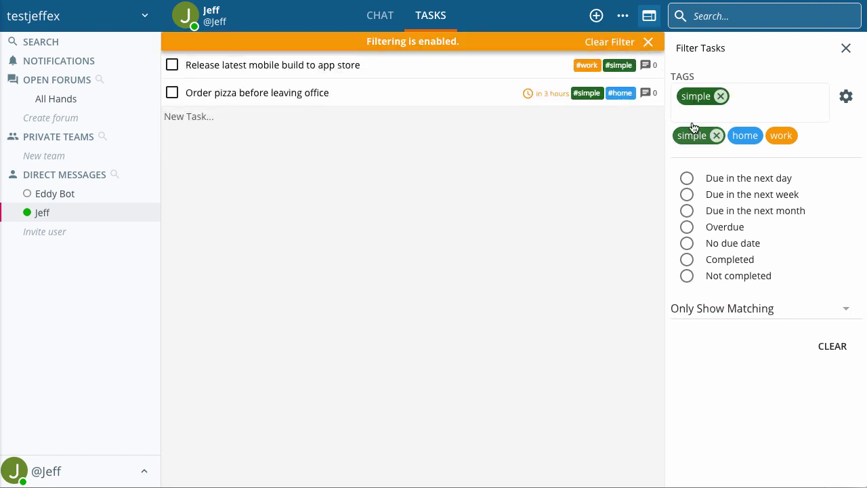
{"action": "left_click", "coordinate": [686, 182]}
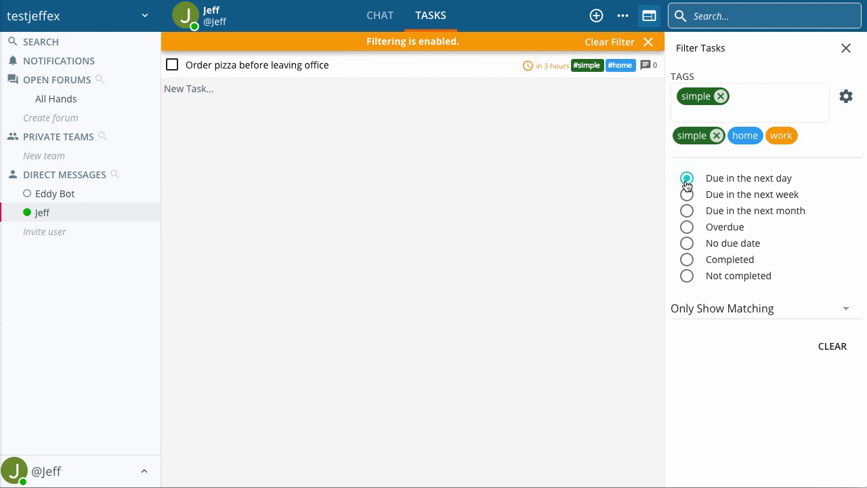
{"action": "left_click", "coordinate": [846, 49]}
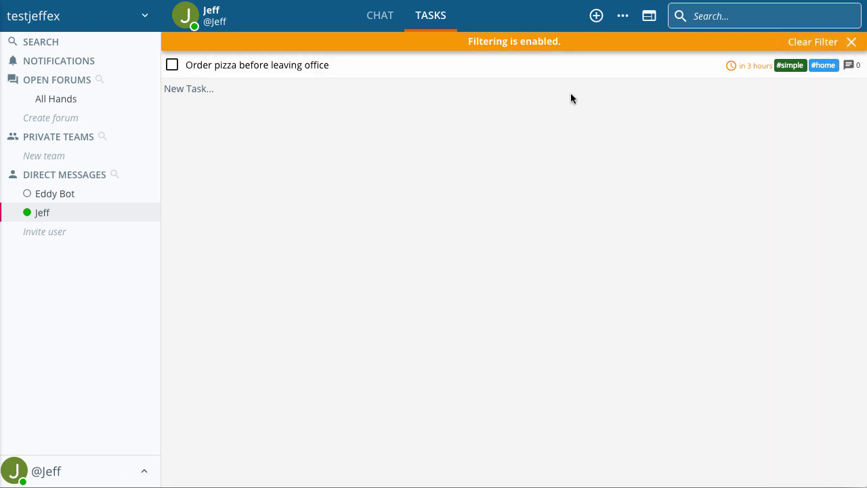
{"action": "left_click", "coordinate": [842, 41]}
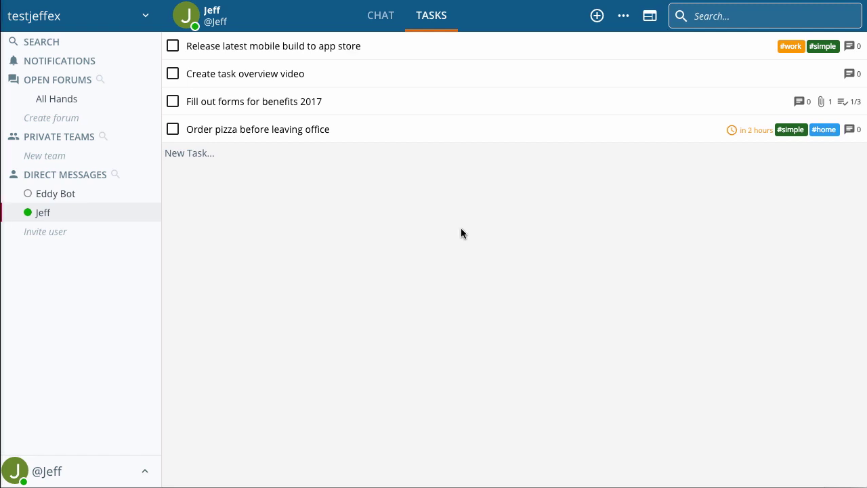
Mark "Release latest mobile build to app store" as complete and archive the completed tasks
{"action": "left_click", "coordinate": [174, 46]}
{"action": "left_click", "coordinate": [624, 15]}
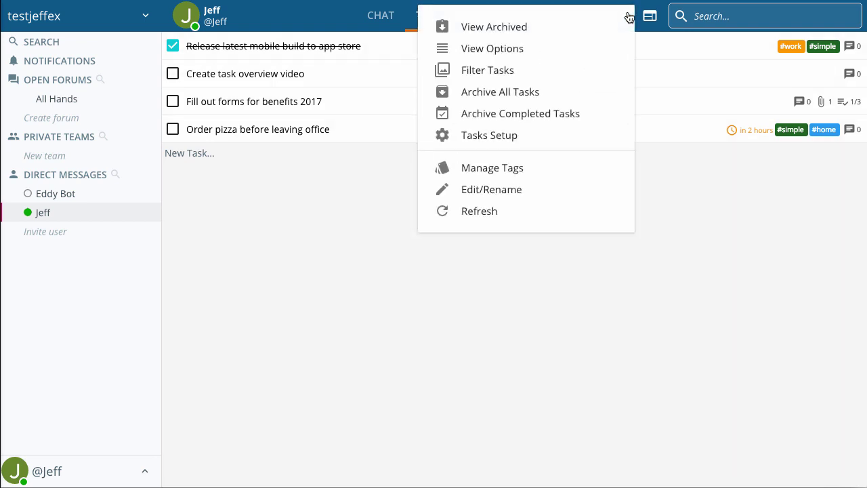
{"action": "left_click", "coordinate": [571, 113]}
{"action": "left_click", "coordinate": [655, 275]}
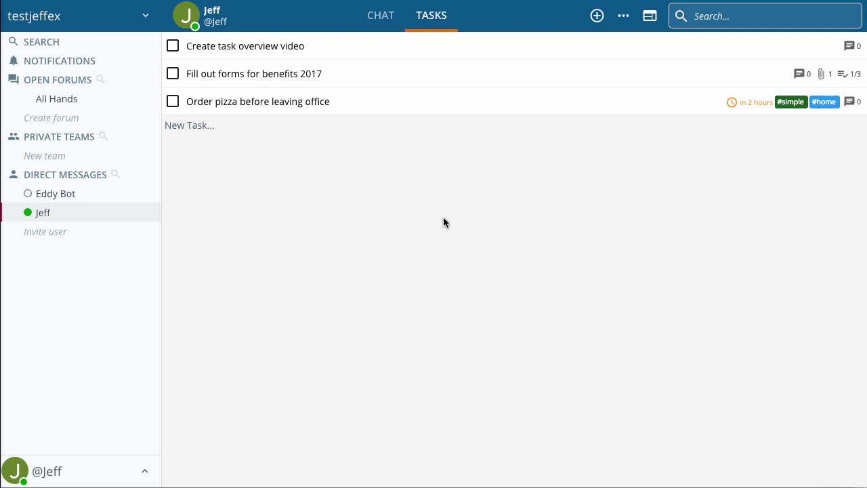
View the archived tasks
{"action": "left_click", "coordinate": [622, 19]}
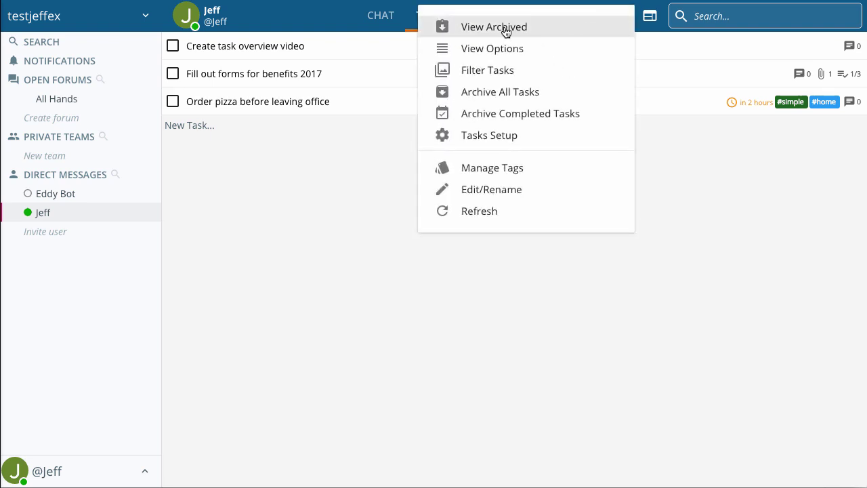
{"action": "left_click", "coordinate": [506, 28]}
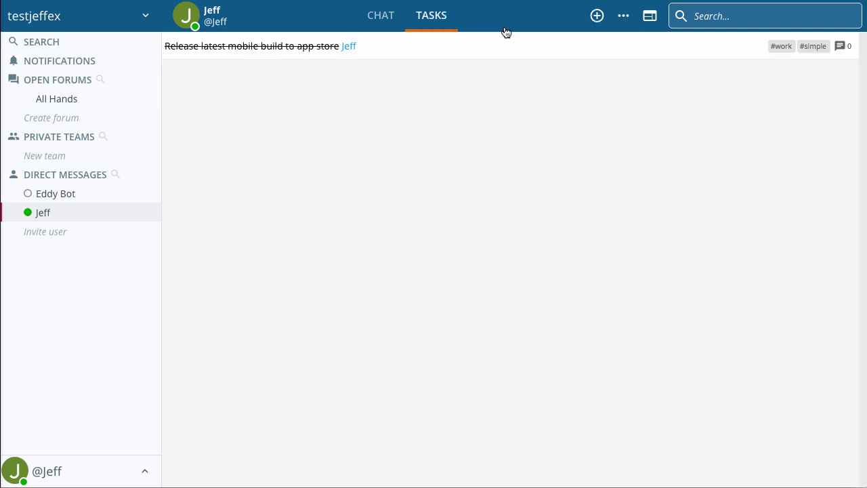
Unarchive the completed "Release latest mobile build to app store" task and close its details
{"action": "left_click", "coordinate": [436, 57]}
{"action": "left_click", "coordinate": [682, 100]}
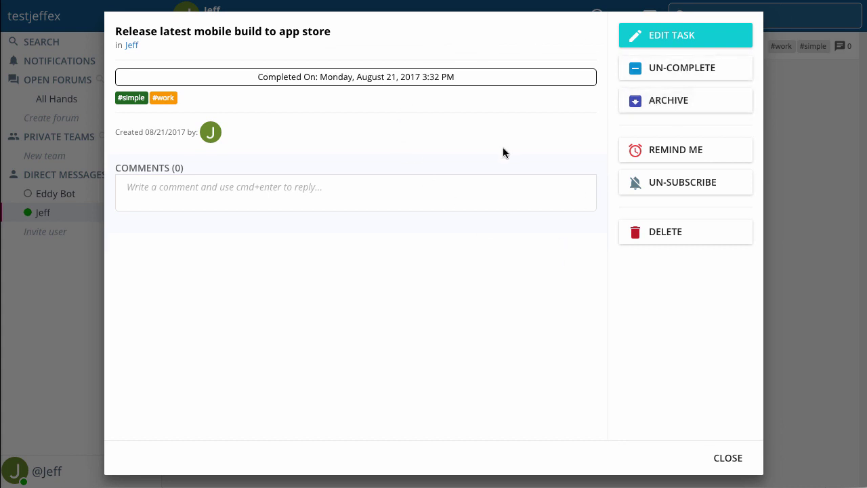
{"action": "left_click", "coordinate": [731, 465]}
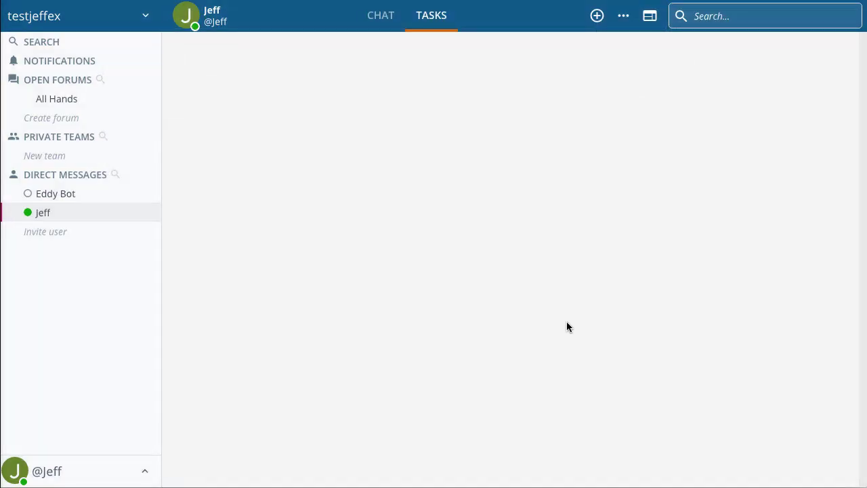
In the active task list, mark the mobile build release task as not complete and move it above all other tasks
{"action": "left_click", "coordinate": [623, 19]}
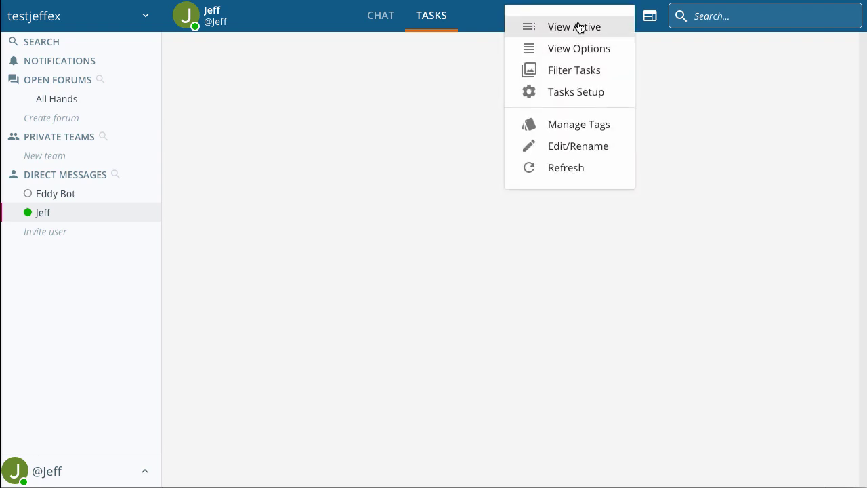
{"action": "left_click", "coordinate": [577, 27]}
{"action": "left_click", "coordinate": [173, 128]}
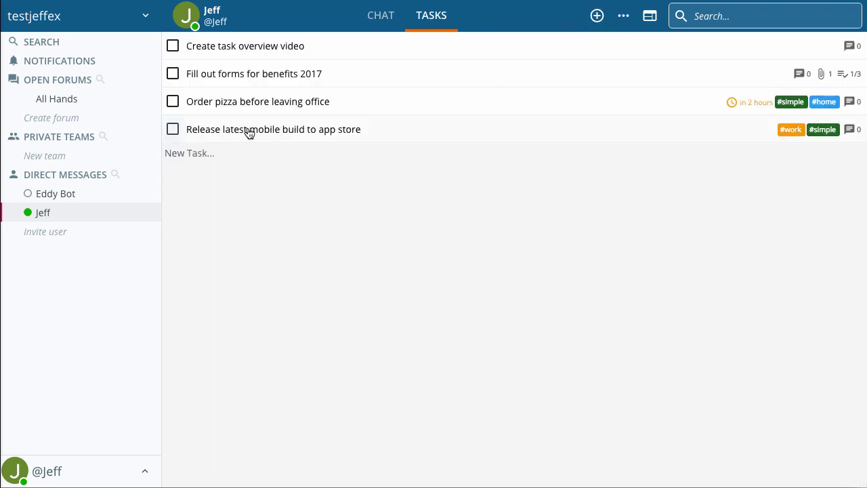
{"action": "left_click_drag", "start_coordinate": [248, 134], "coordinate": [267, 52]}
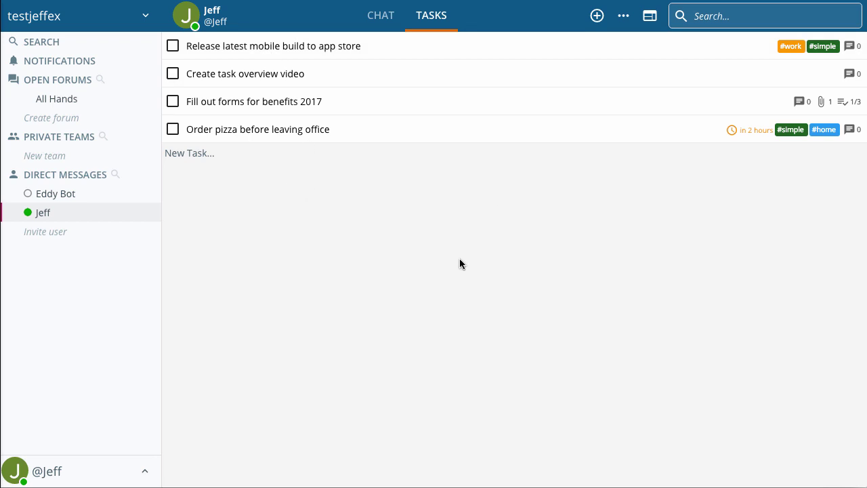
Change the task layout mode from a flat list to Board with category-based columns
{"action": "left_click", "coordinate": [625, 17]}
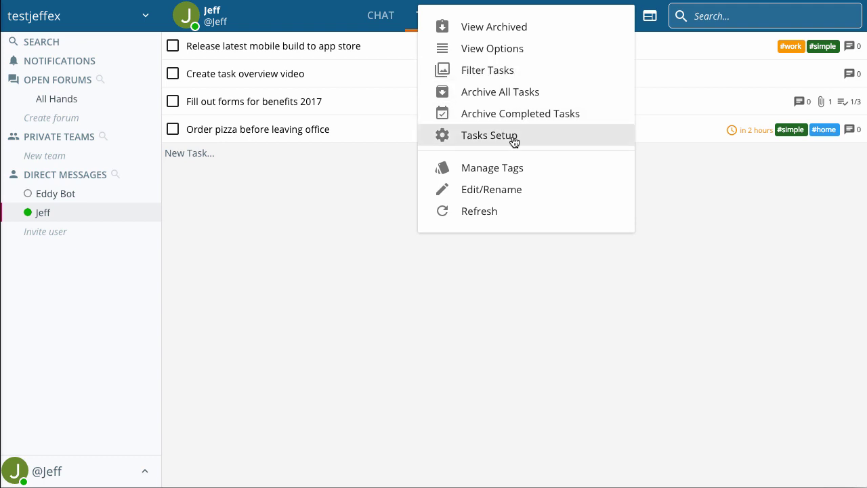
{"action": "left_click", "coordinate": [513, 138]}
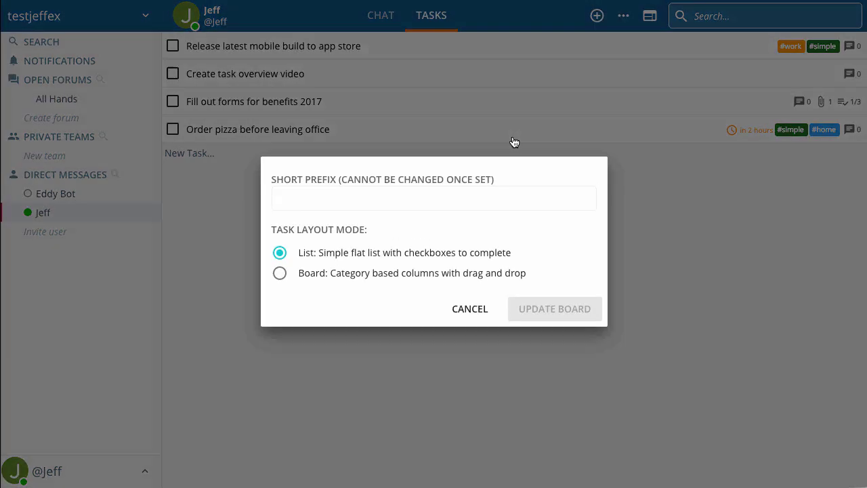
{"action": "left_click", "coordinate": [279, 275]}
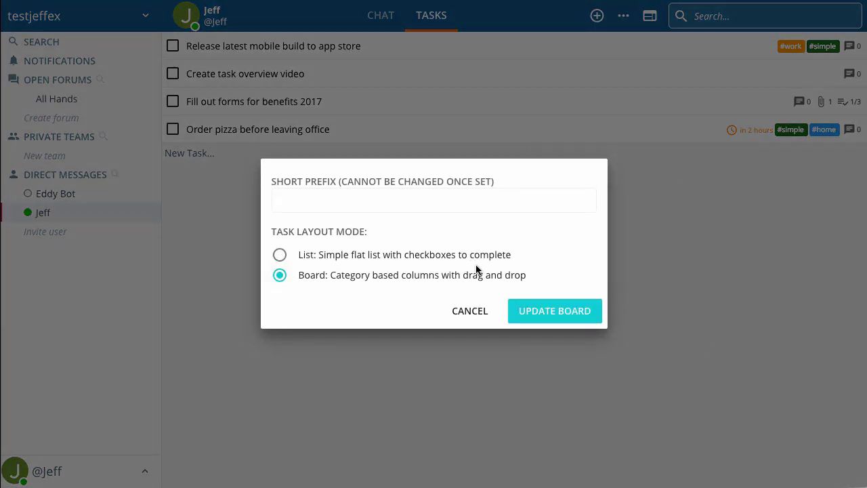
{"action": "left_click", "coordinate": [568, 317]}
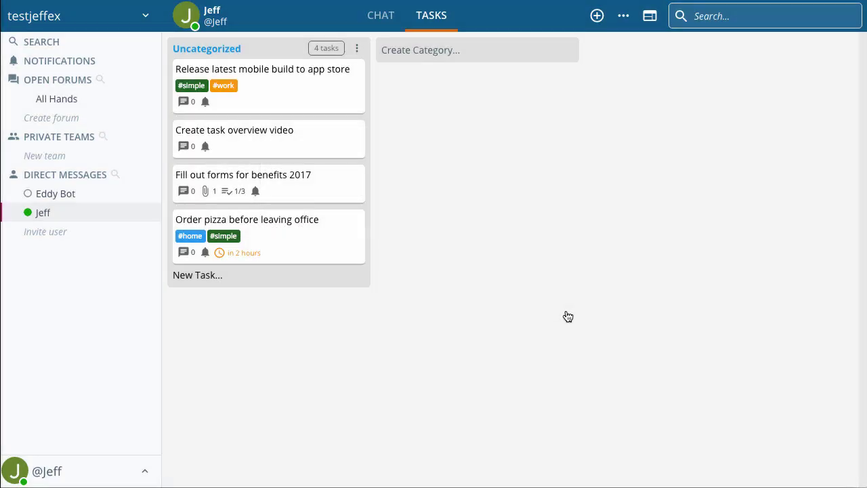
Create a board category named "Incoming" without automatic completion of its tasks
{"action": "left_click", "coordinate": [425, 56]}
{"action": "type", "text": "mi"}
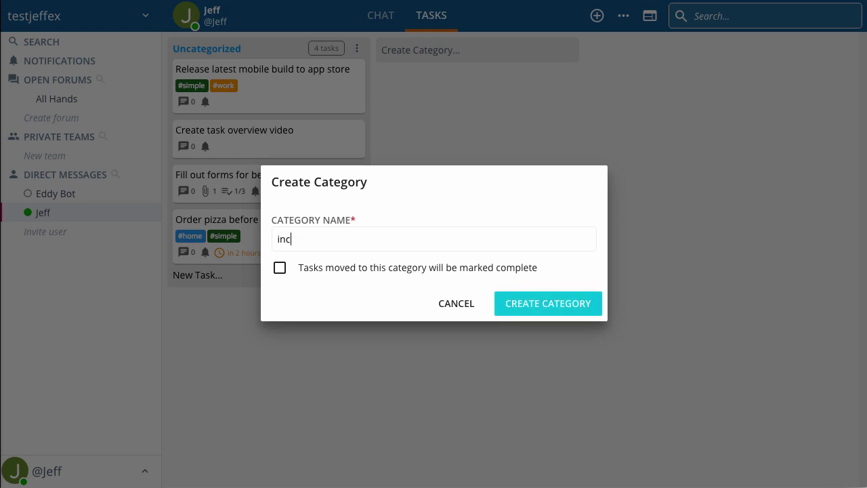
{"action": "key", "text": "BackSpace"}
{"action": "key", "text": "BackSpace"}
{"action": "type", "text": "Incoming"}
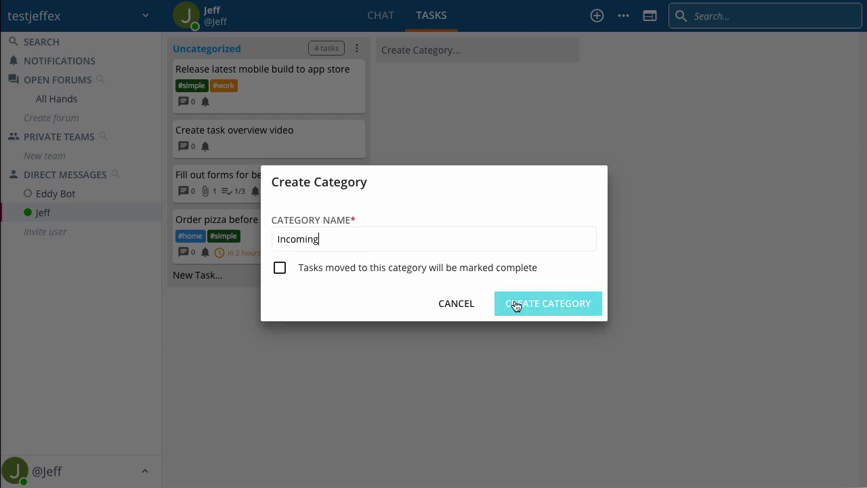
{"action": "left_click", "coordinate": [508, 303]}
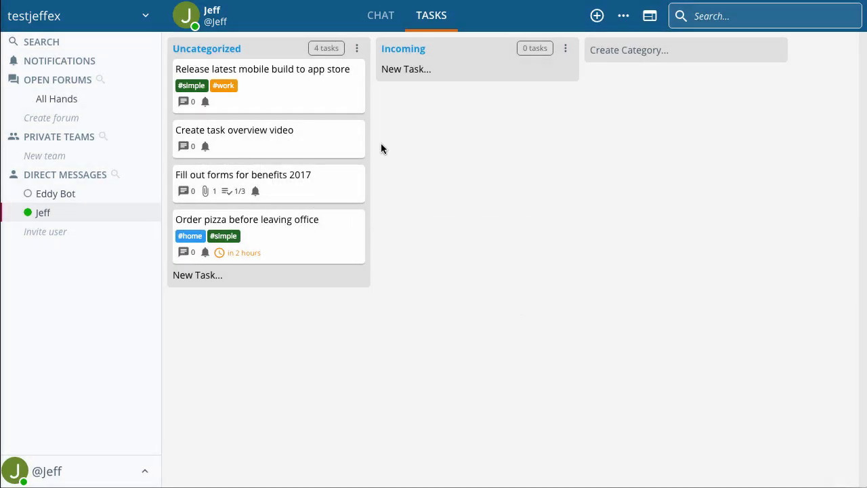
Move all tasks from the Uncategorized column into the Incoming column
{"action": "left_click_drag", "start_coordinate": [277, 97], "coordinate": [491, 129]}
{"action": "left_click_drag", "start_coordinate": [318, 83], "coordinate": [490, 201]}
{"action": "left_click_drag", "start_coordinate": [296, 102], "coordinate": [505, 234]}
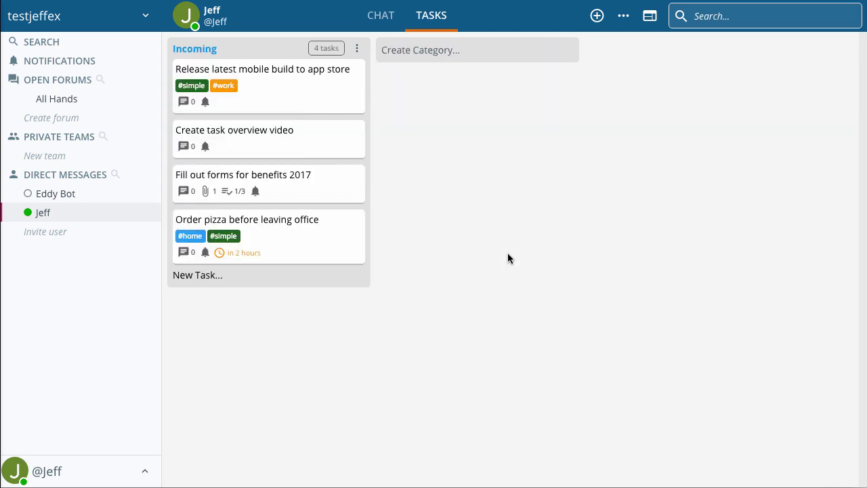
Create a "Today" category and a "Done" category that marks tasks moved into it as complete
{"action": "left_click", "coordinate": [420, 54]}
{"action": "type", "text": "Today"}
{"action": "key", "text": "Return"}
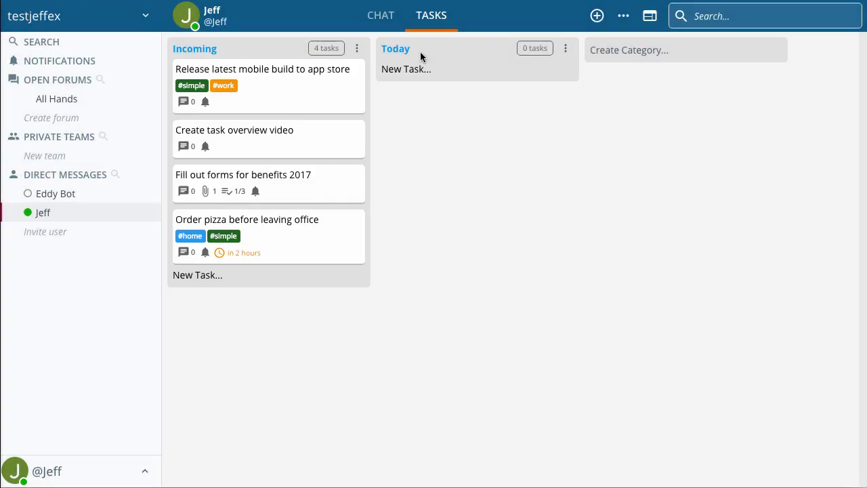
{"action": "left_click", "coordinate": [628, 57]}
{"action": "type", "text": "Done"}
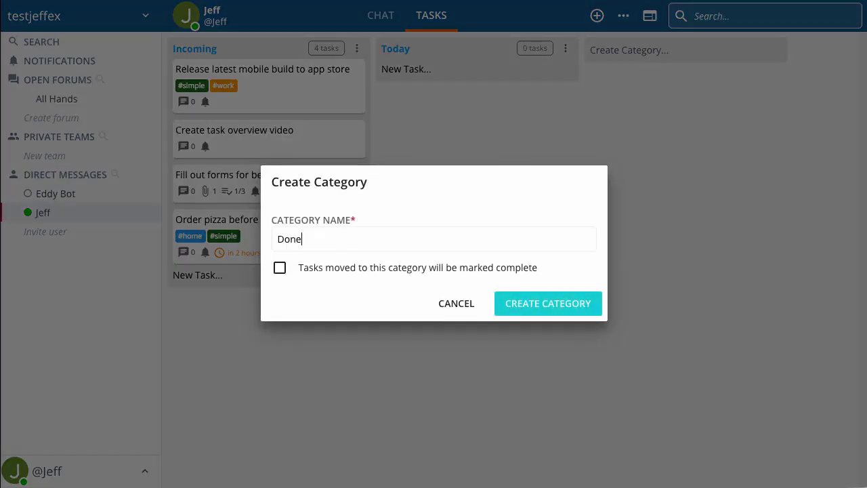
{"action": "left_click", "coordinate": [279, 271]}
{"action": "left_click", "coordinate": [560, 317]}
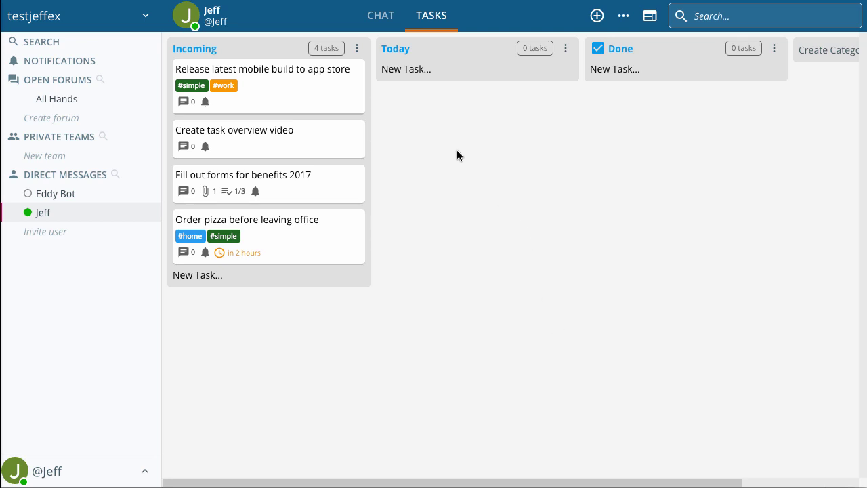
Move the mobile build release and pizza order tasks from Incoming to Today, and mark the release task complete
{"action": "left_click_drag", "start_coordinate": [304, 95], "coordinate": [523, 104]}
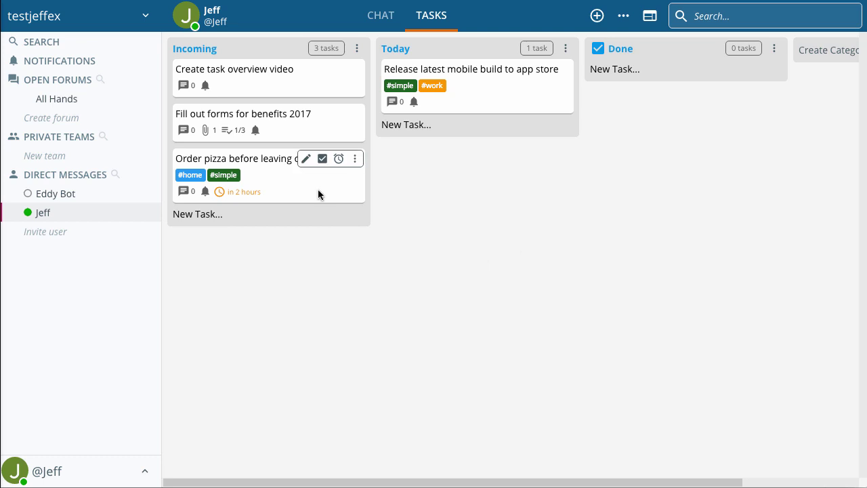
{"action": "left_click_drag", "start_coordinate": [319, 194], "coordinate": [525, 140]}
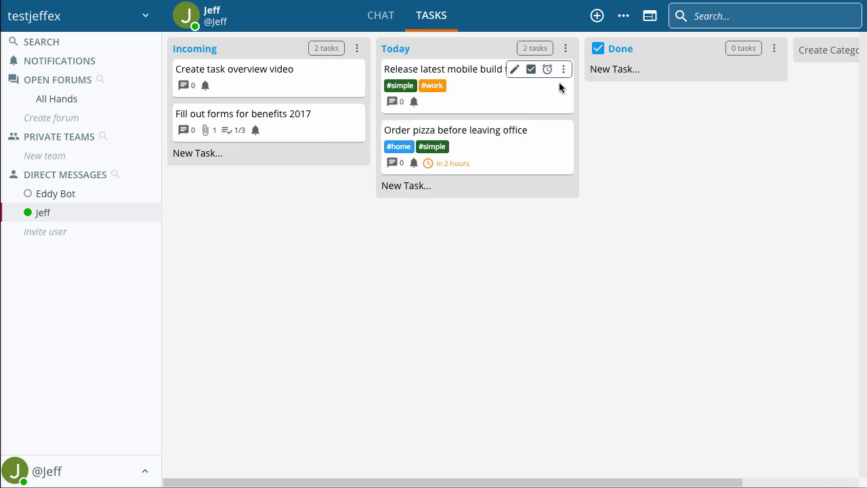
{"action": "left_click", "coordinate": [531, 70]}
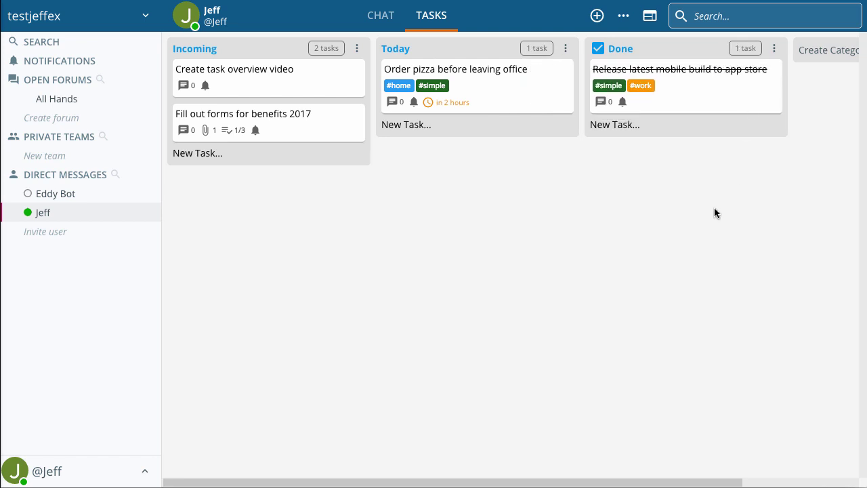
Archive the completed tasks in the Done category
{"action": "left_click", "coordinate": [774, 48]}
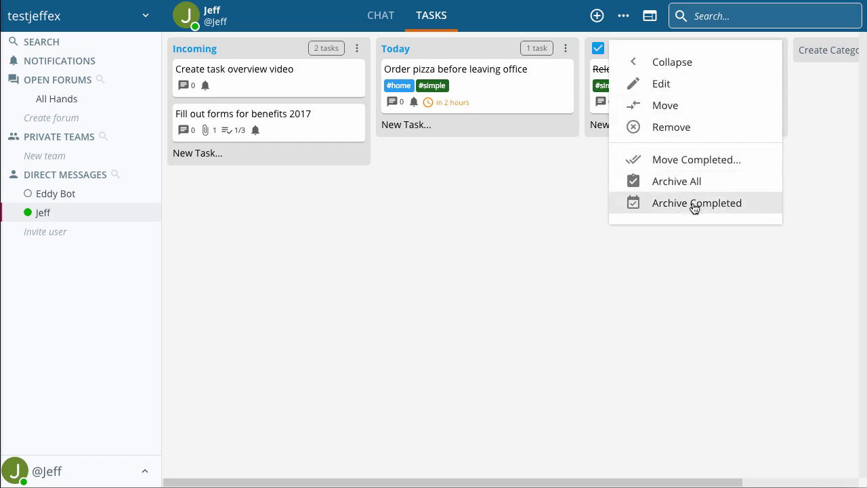
{"action": "left_click", "coordinate": [694, 203]}
{"action": "left_click", "coordinate": [663, 280]}
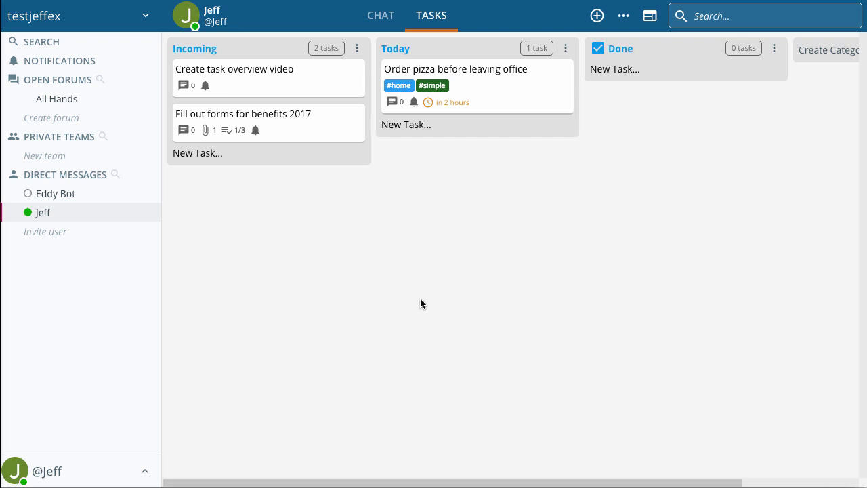
On the Website Project team's board, reassign the "Downloads" task from its current assignee to yourself and move it from Wireframes to In Progress
{"action": "left_click", "coordinate": [61, 470]}
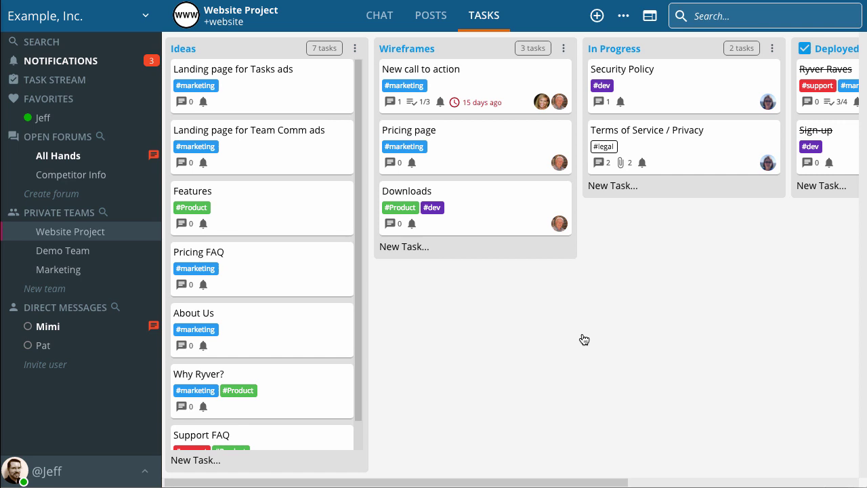
{"action": "left_click", "coordinate": [560, 223]}
{"action": "left_click", "coordinate": [563, 228]}
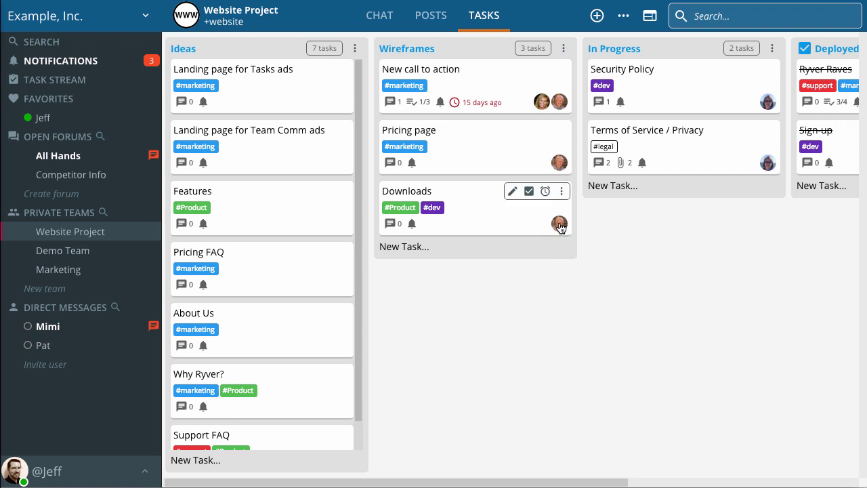
{"action": "left_click", "coordinate": [511, 192]}
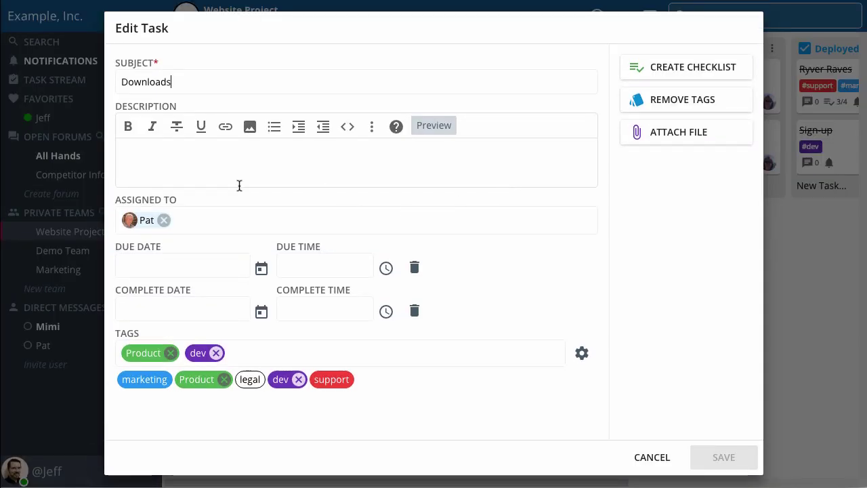
{"action": "left_click", "coordinate": [162, 220]}
{"action": "left_click", "coordinate": [159, 220]}
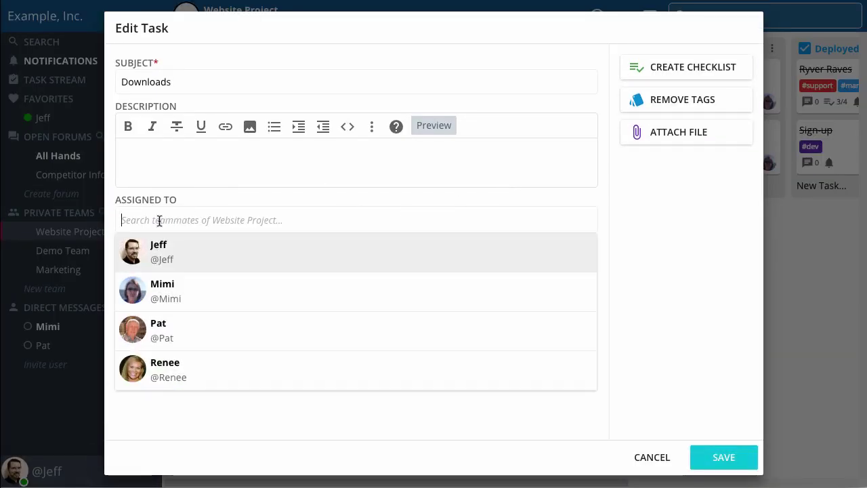
{"action": "left_click", "coordinate": [166, 247]}
{"action": "left_click", "coordinate": [720, 458]}
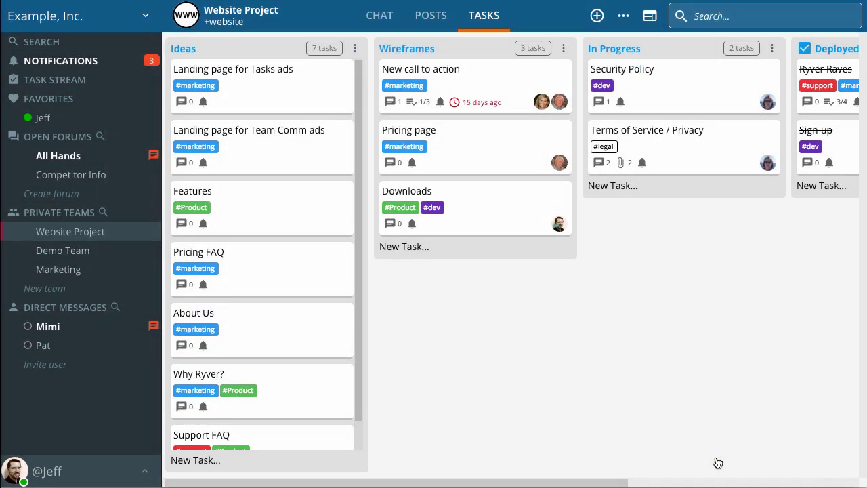
{"action": "left_click_drag", "start_coordinate": [489, 225], "coordinate": [700, 206]}
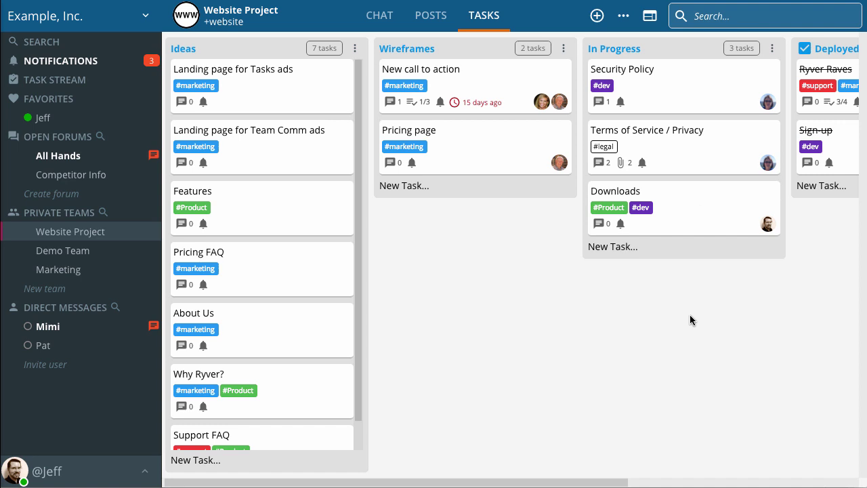